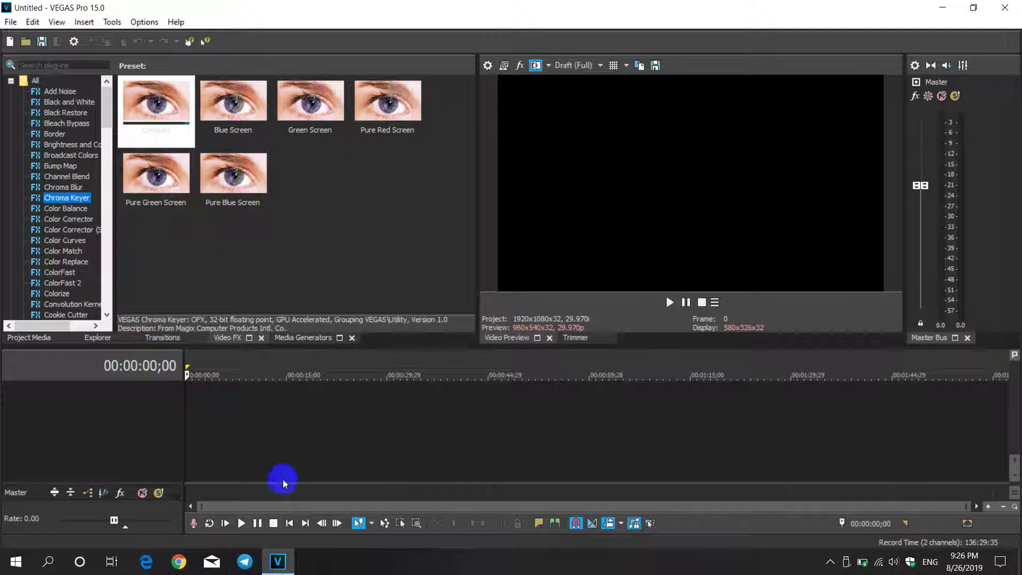
# Enlarge the timeline area by raising the divider between it and the effects and preview panes.
pyautogui.click(305, 449)
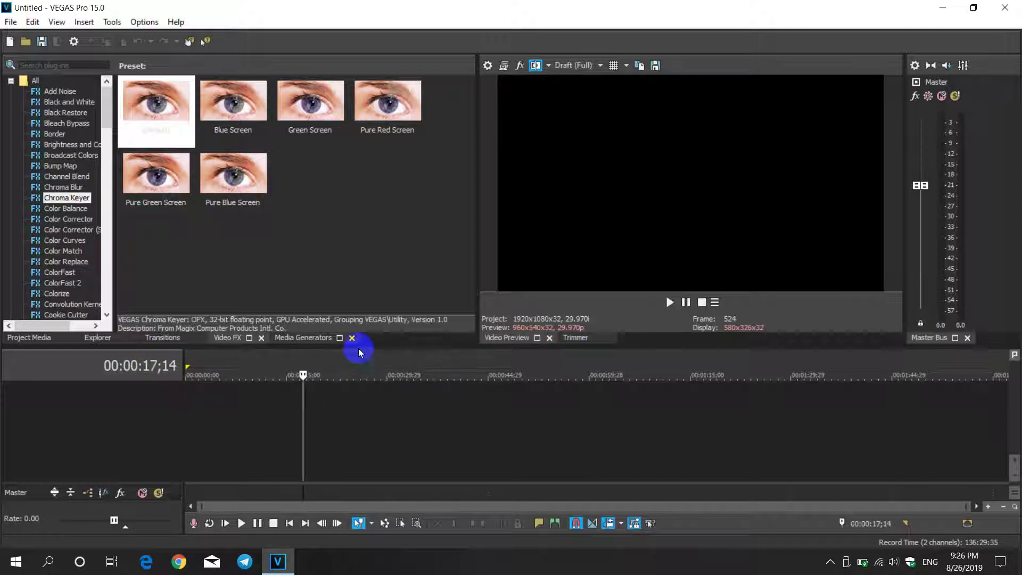
pyautogui.moveTo(353, 343); pyautogui.dragTo(367, 267)
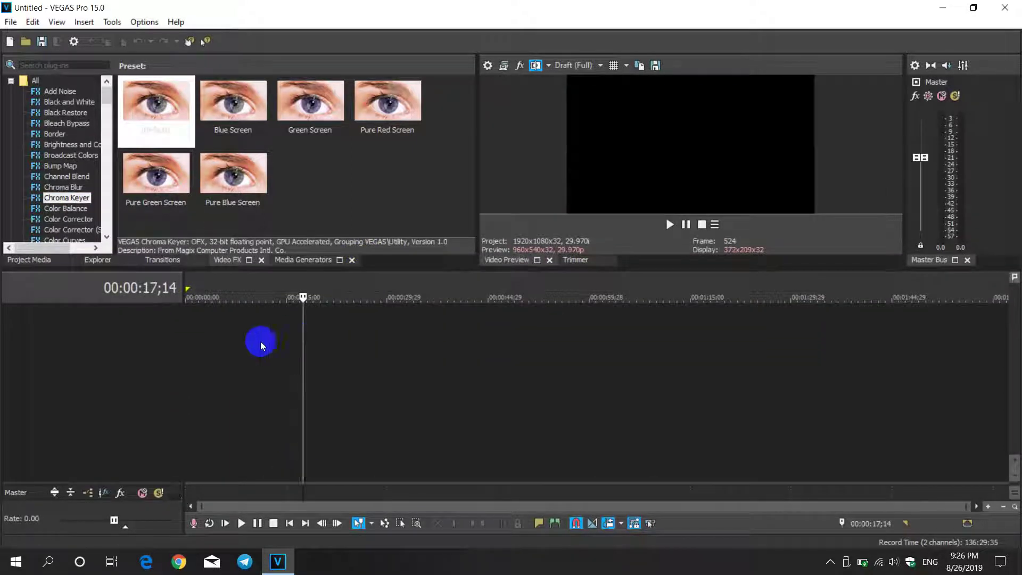
pyautogui.click(189, 388)
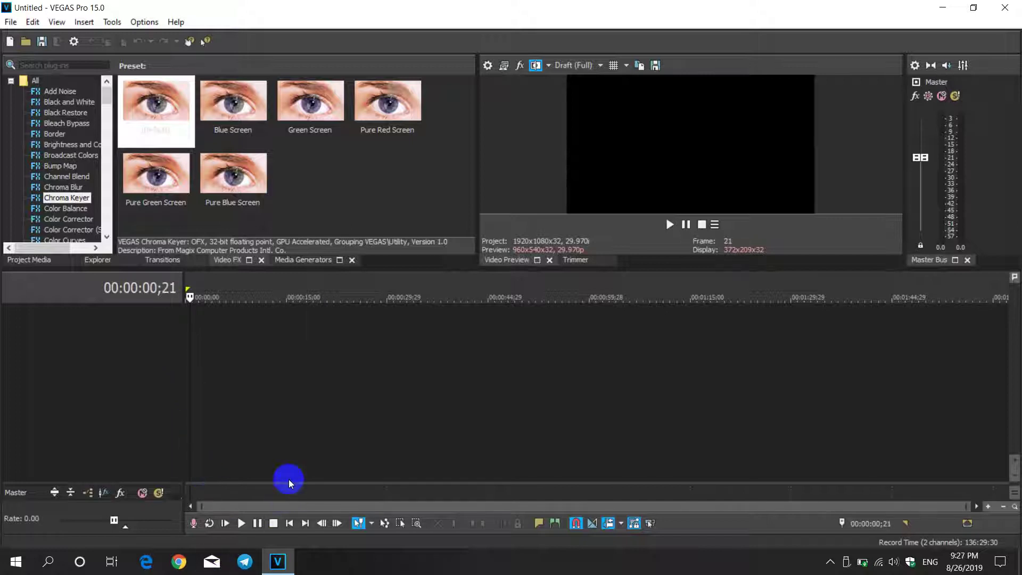
# Add the AmazonSwamp background loop MP4 from the Video folder in Downloads to the empty timeline.
pyautogui.press('super+r')
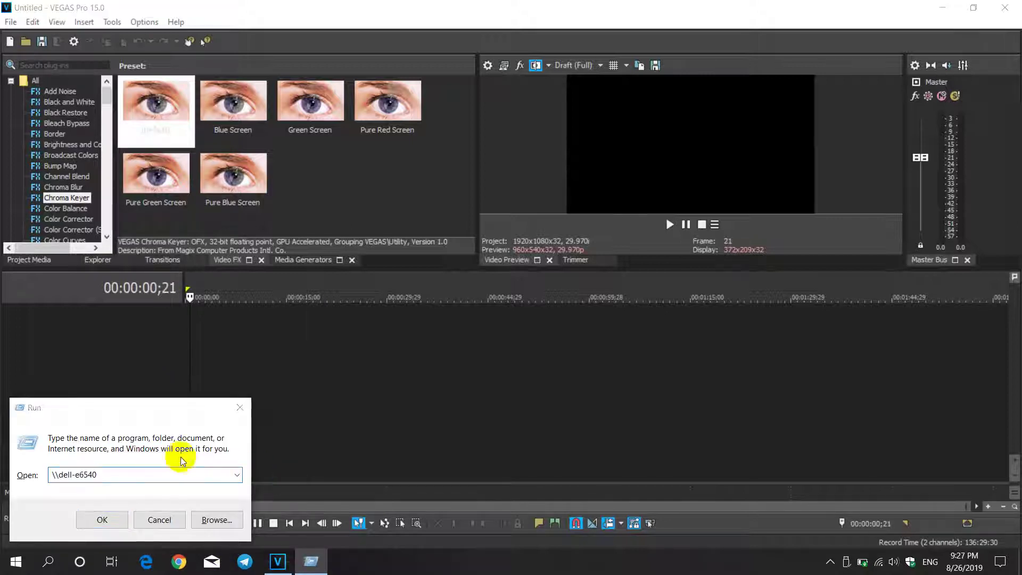
pyautogui.press('super+e')
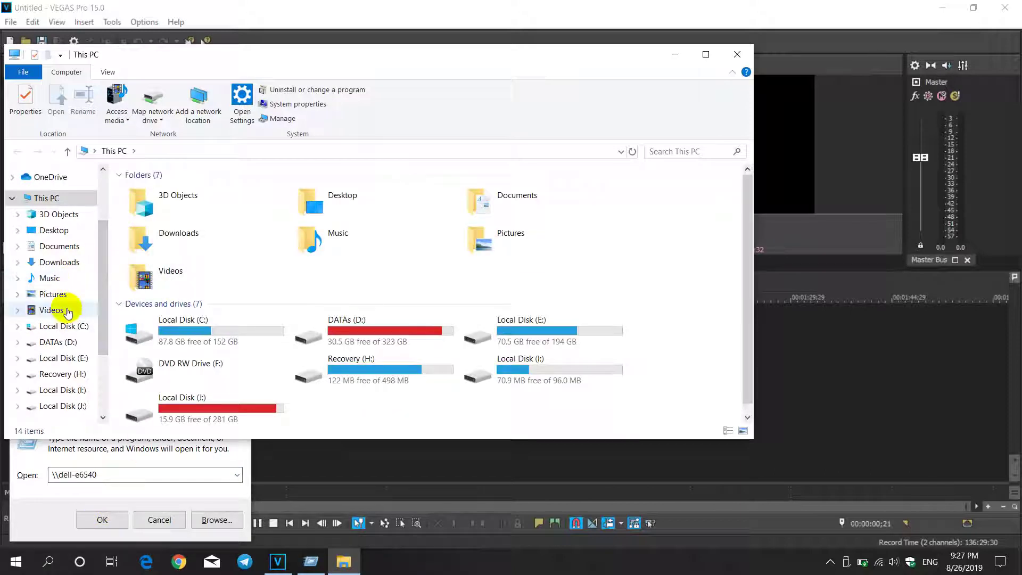
pyautogui.click(58, 262)
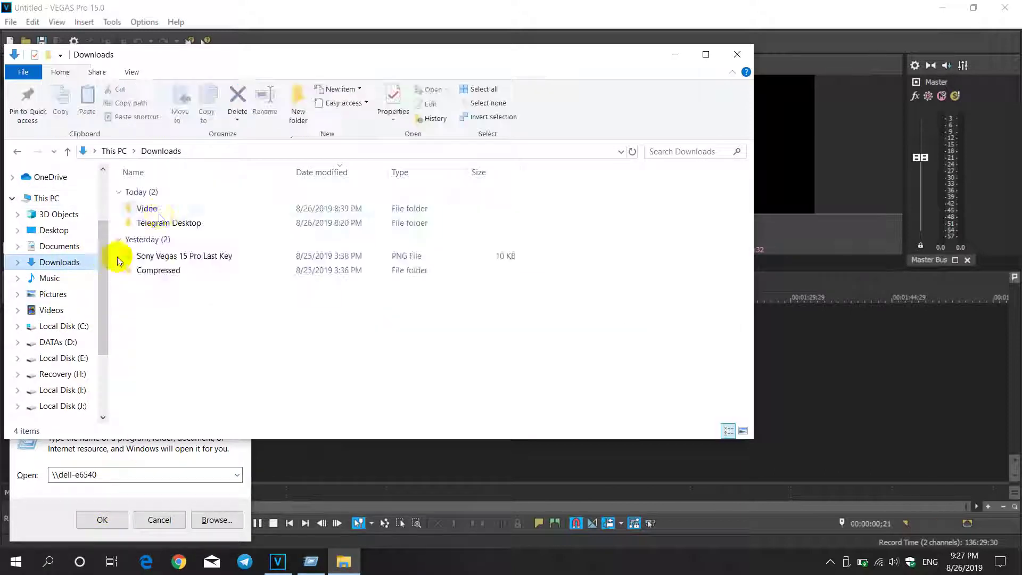
pyautogui.doubleClick(155, 208)
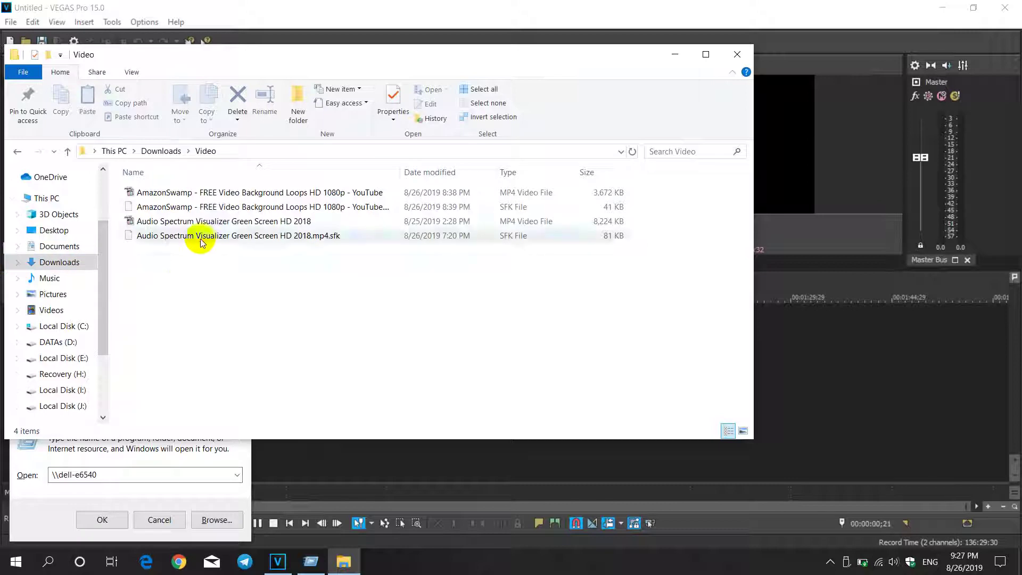
pyautogui.moveTo(237, 194); pyautogui.dragTo(278, 463)
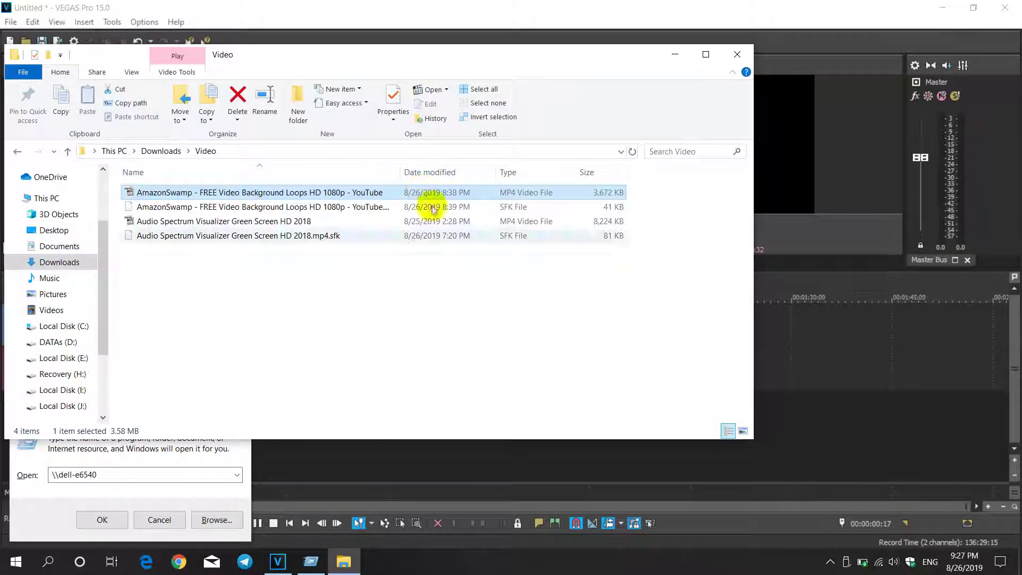
pyautogui.click(159, 520)
pyautogui.click(246, 481)
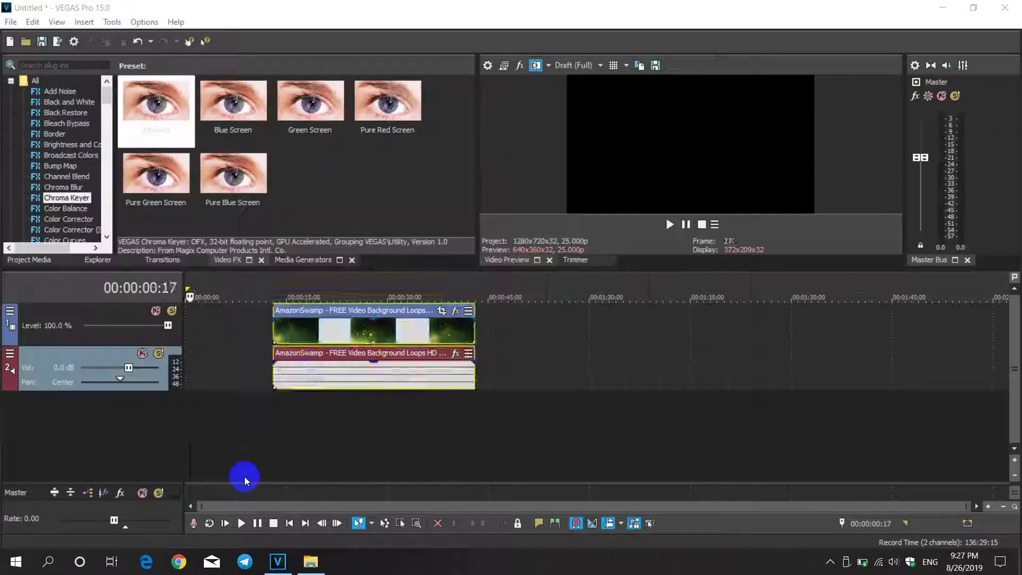
# Move the AmazonSwamp clip to the start of the timeline and extend its end to about 37 seconds.
pyautogui.moveTo(306, 334); pyautogui.dragTo(217, 335)
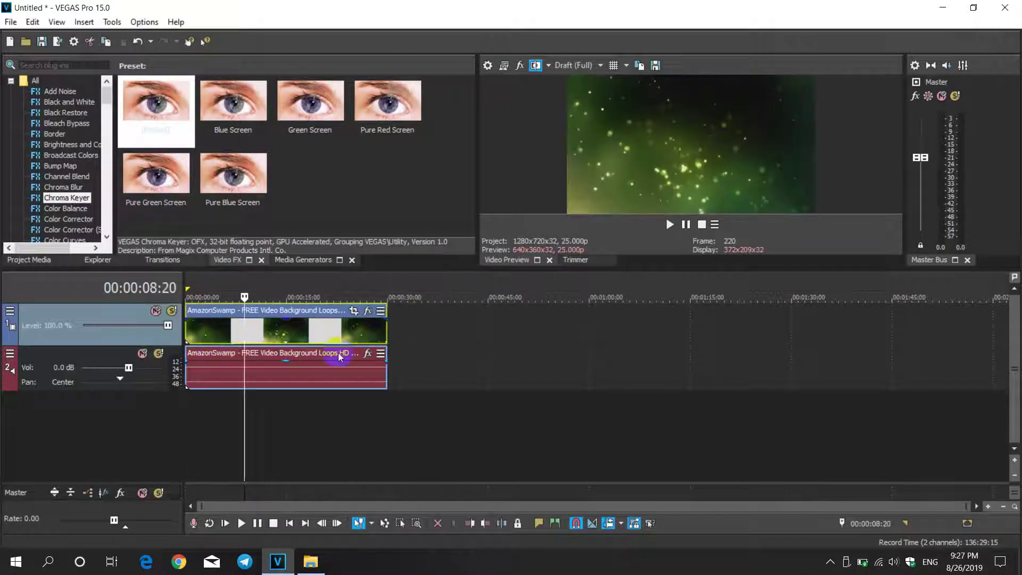
pyautogui.moveTo(388, 329); pyautogui.dragTo(433, 330)
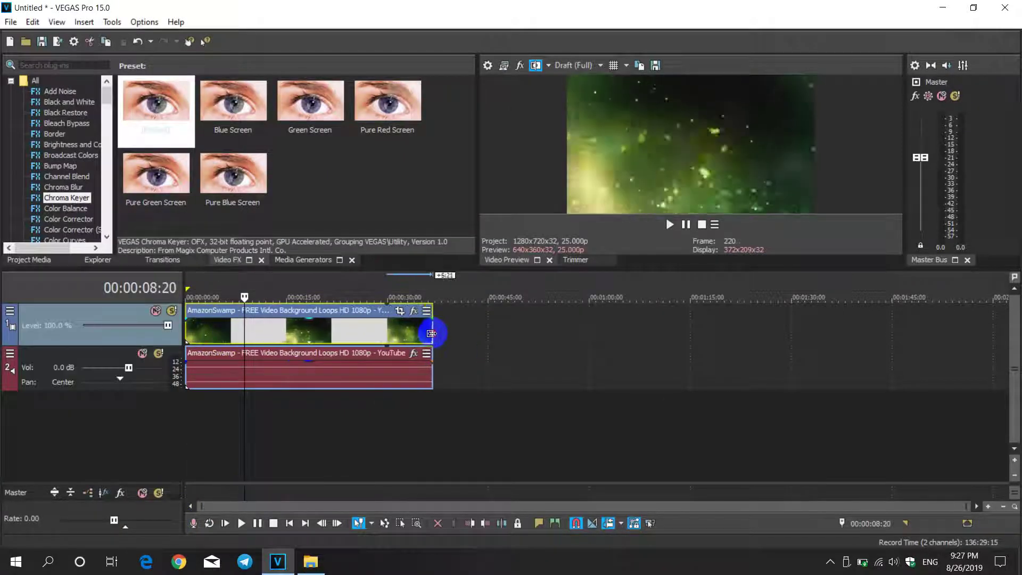
pyautogui.click(330, 327)
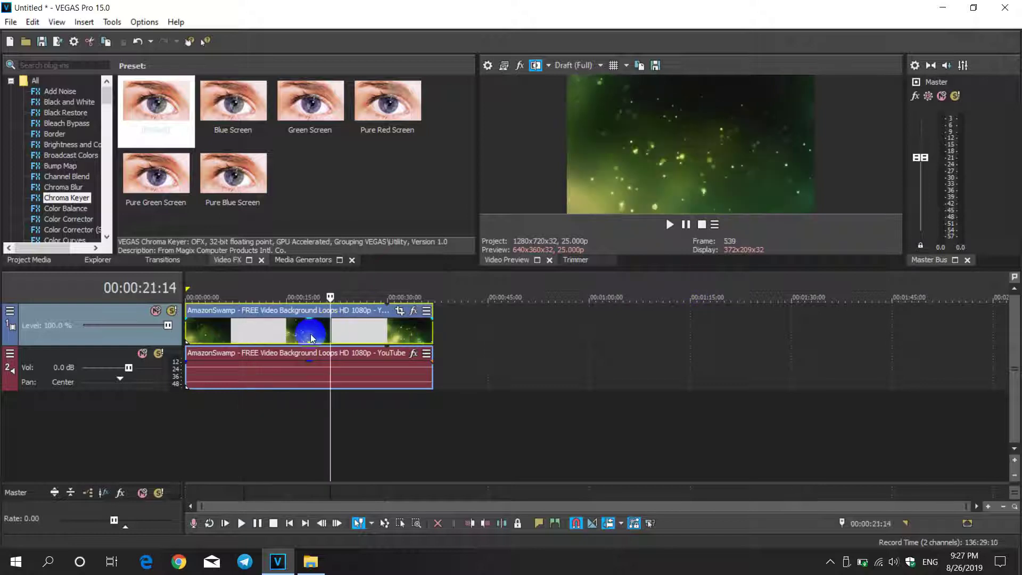
# Add the "Audio Spectrum Visualizer Green Screen HD 2018" MP4 below the AmazonSwamp tracks and align it with the timeline start.
pyautogui.click(311, 561)
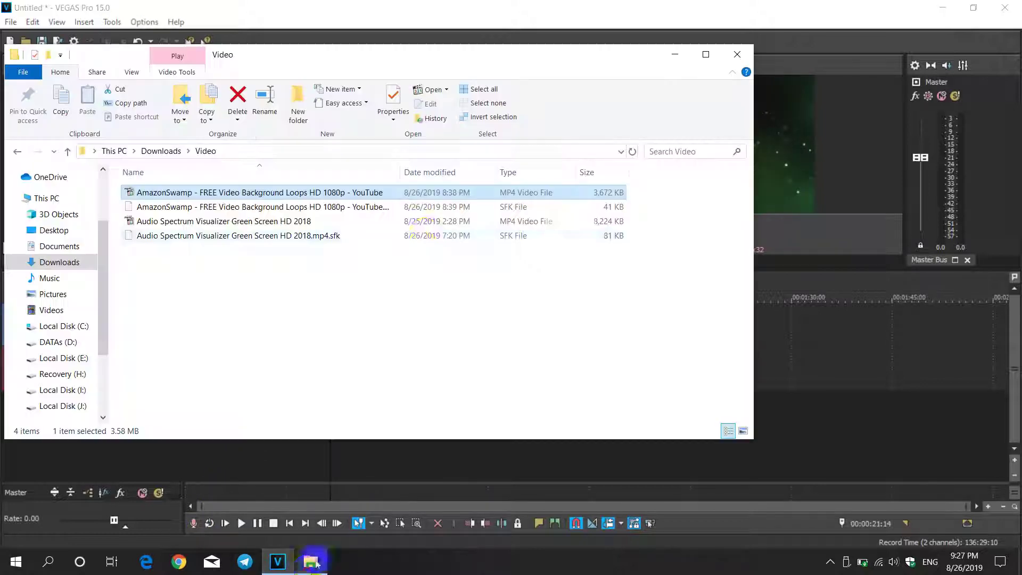
pyautogui.moveTo(160, 226); pyautogui.dragTo(266, 227)
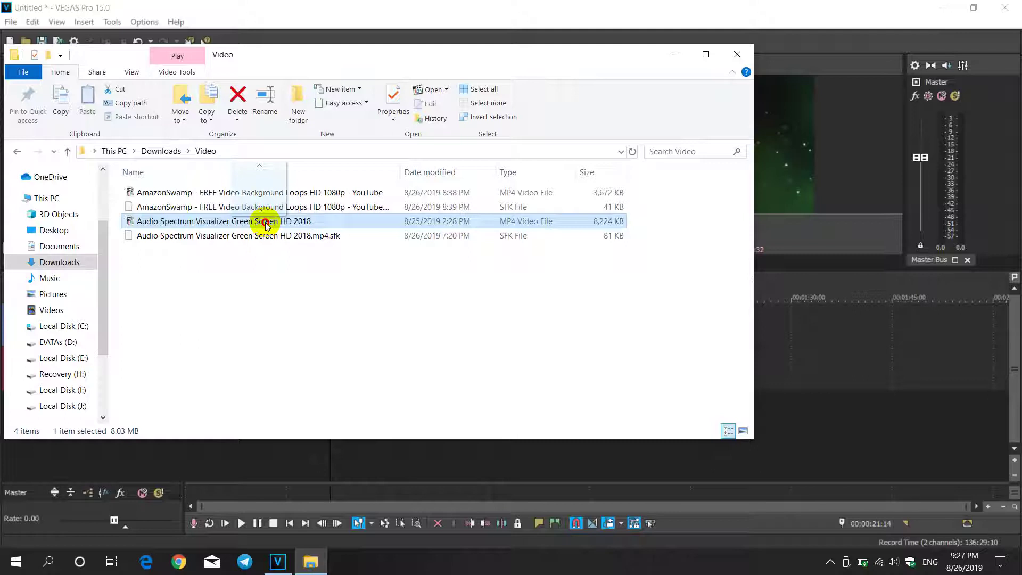
pyautogui.moveTo(267, 226); pyautogui.dragTo(786, 413)
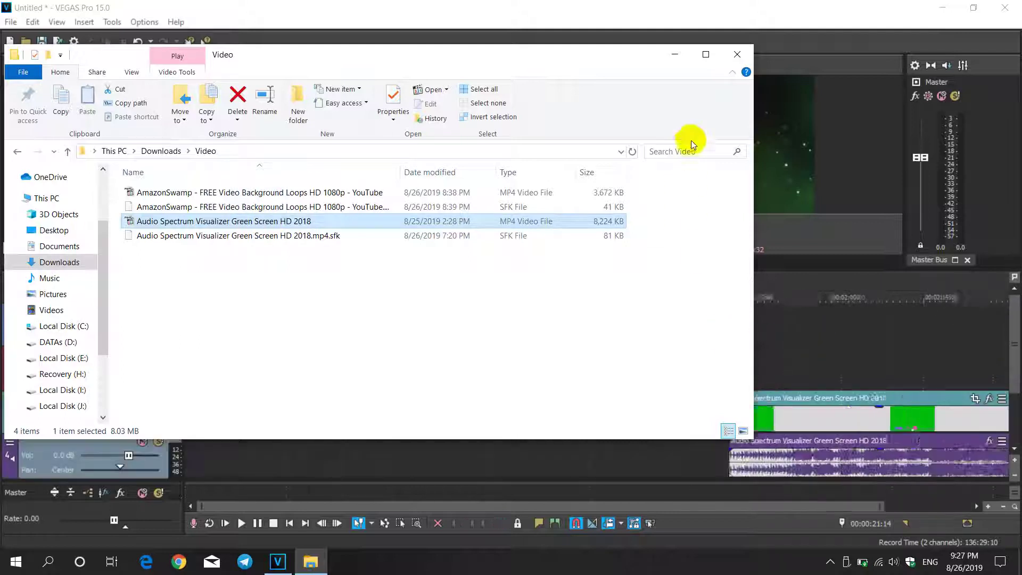
pyautogui.click(675, 54)
pyautogui.moveTo(782, 405); pyautogui.dragTo(231, 397)
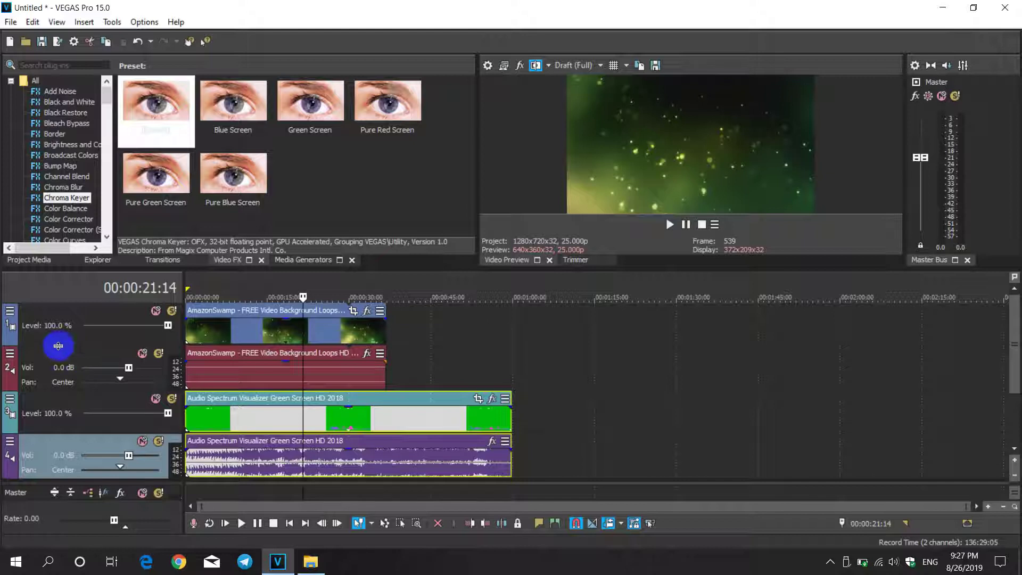
# Move the visualizer's video and audio tracks together above the AmazonSwamp tracks.
pyautogui.click(74, 424)
pyautogui.click(71, 450)
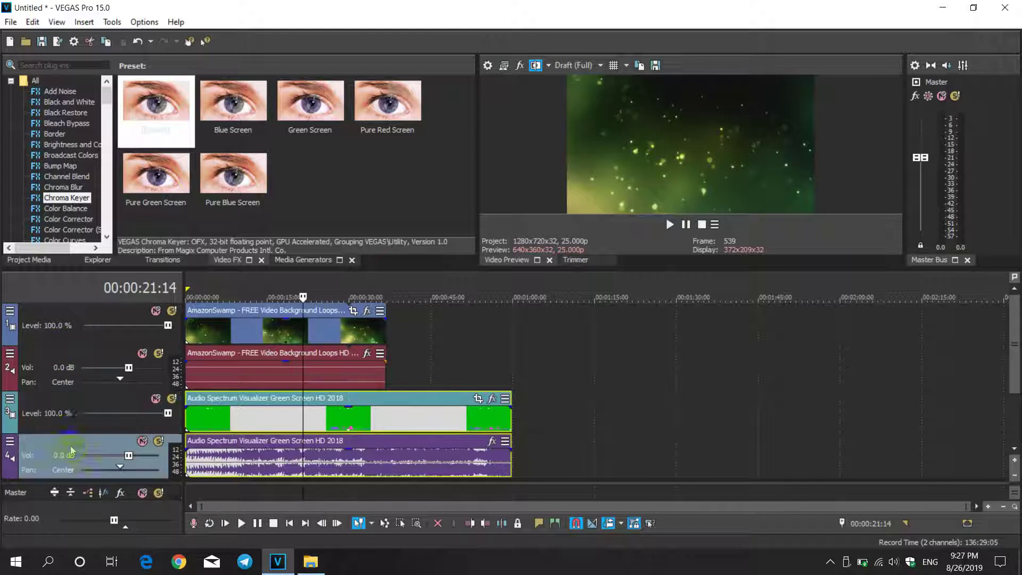
pyautogui.click(48, 426)
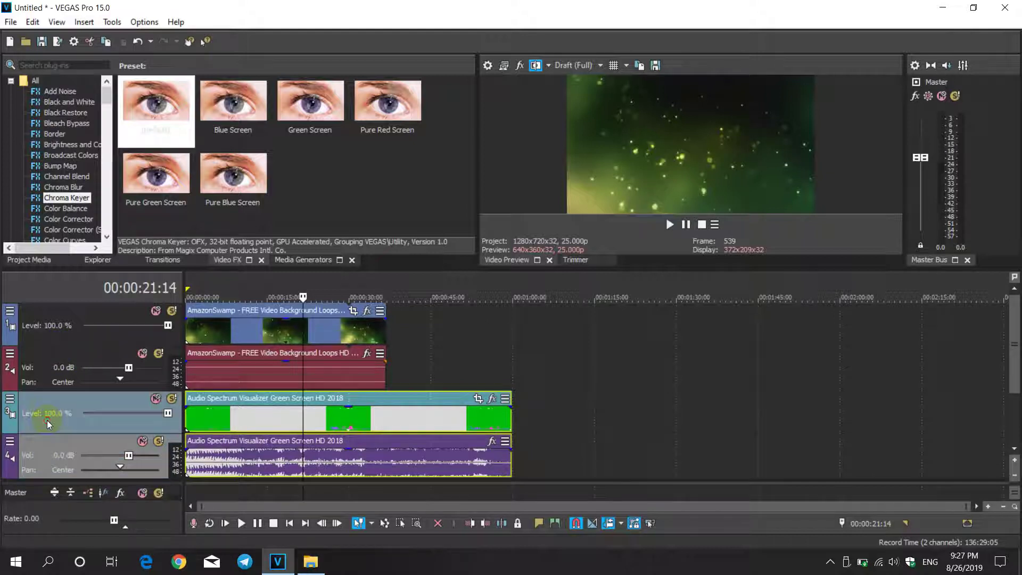
pyautogui.moveTo(61, 372); pyautogui.dragTo(66, 312)
# Preview the visualizer footage and extend the AmazonSwamp clip to end together with the visualizer clip.
pyautogui.click(212, 379)
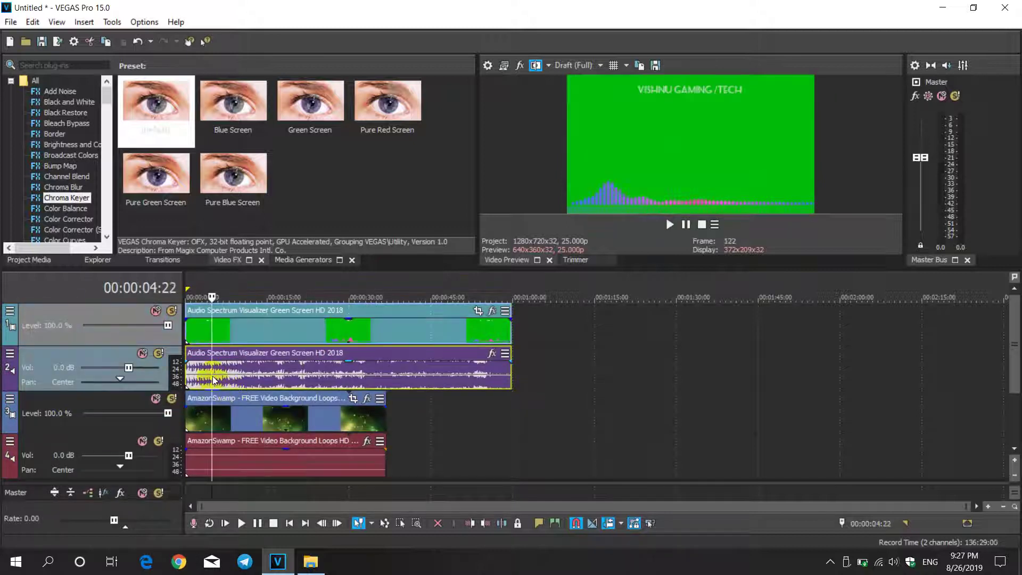
pyautogui.press('space')
pyautogui.moveTo(386, 426); pyautogui.dragTo(511, 429)
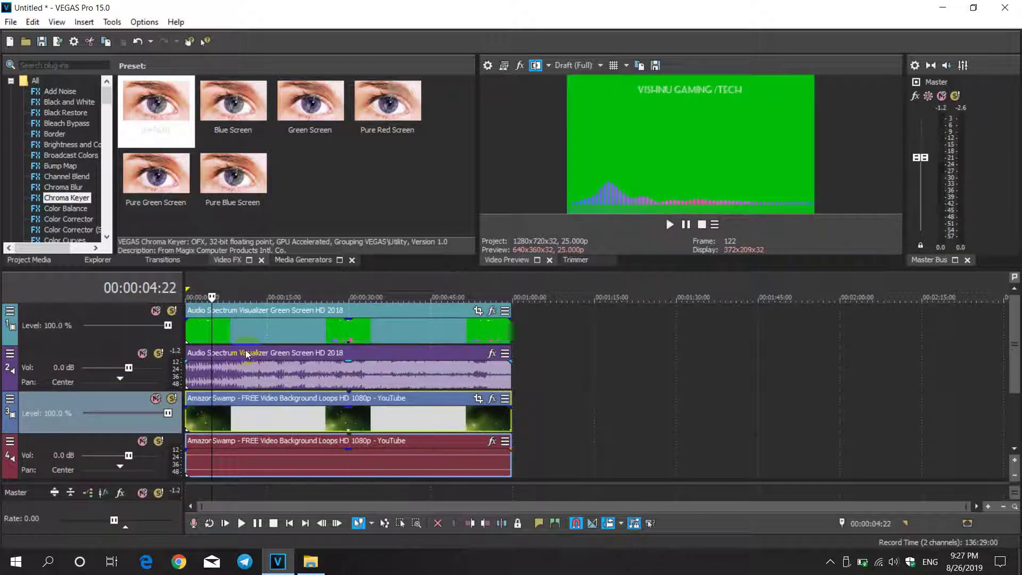
pyautogui.click(241, 331)
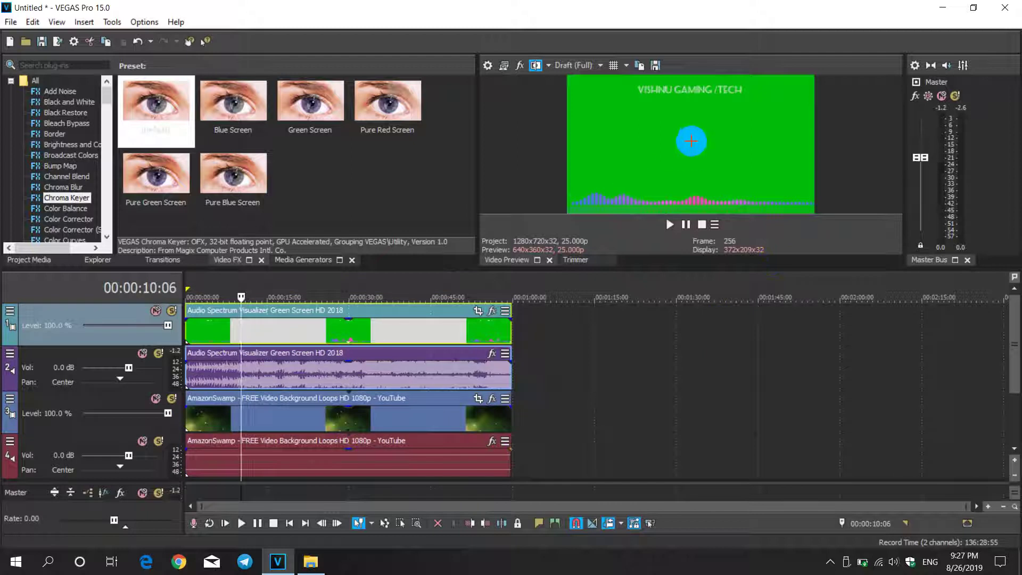
# Apply the 16:9 Widescreen TV aspect ratio preset in the AmazonSwamp clip's Event Pan/Crop settings.
pyautogui.click(481, 418)
pyautogui.click(478, 398)
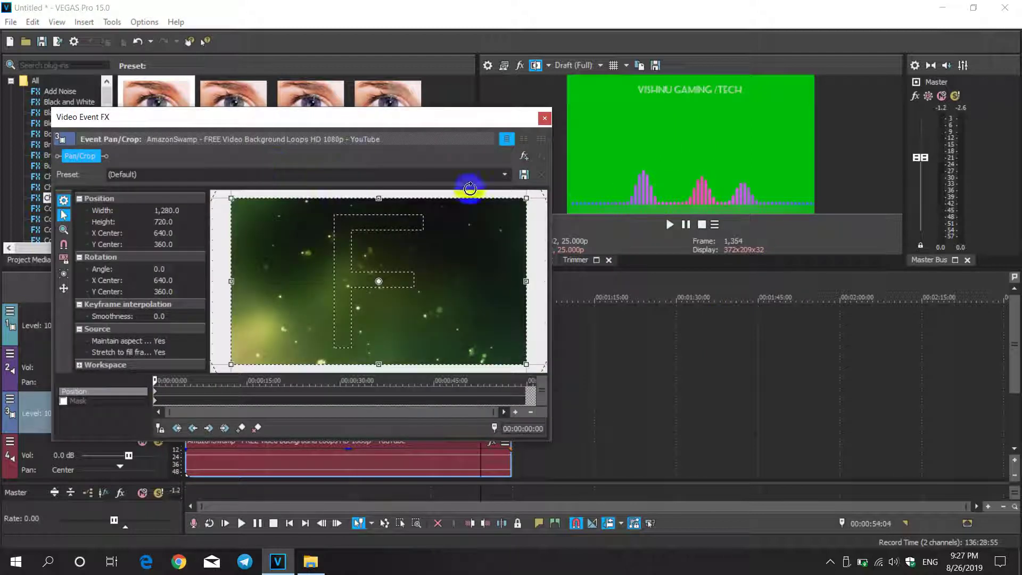
pyautogui.click(506, 174)
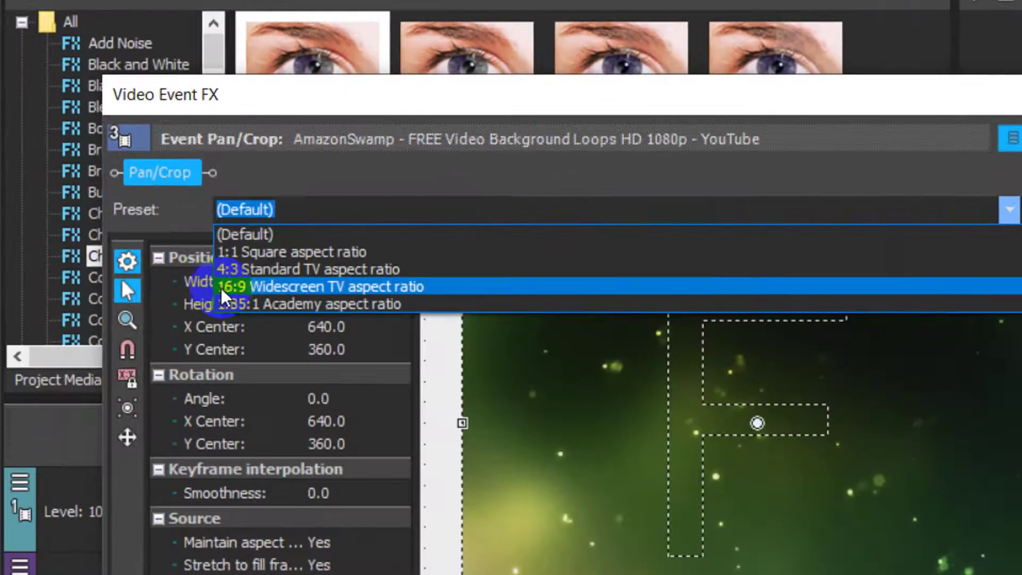
pyautogui.click(248, 286)
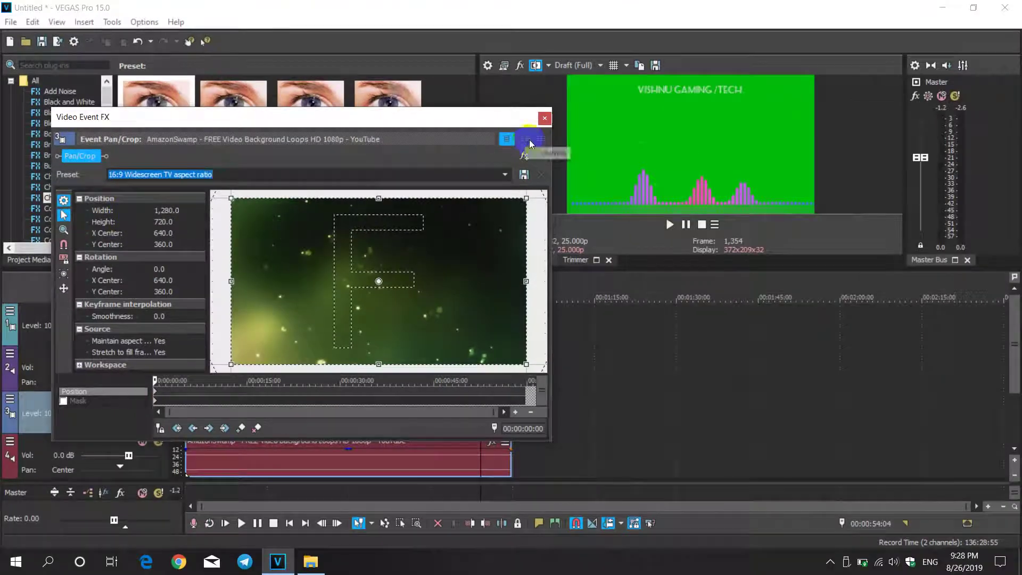
pyautogui.click(545, 118)
# Apply the 16:9 Widescreen TV aspect ratio preset in the visualizer clip's Event Pan/Crop settings.
pyautogui.click(478, 311)
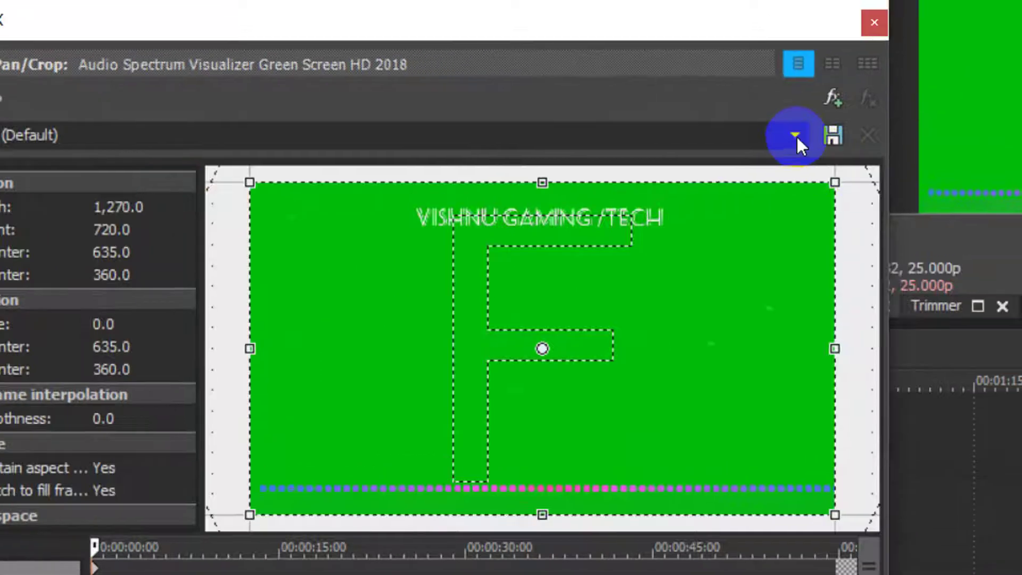
pyautogui.click(845, 47)
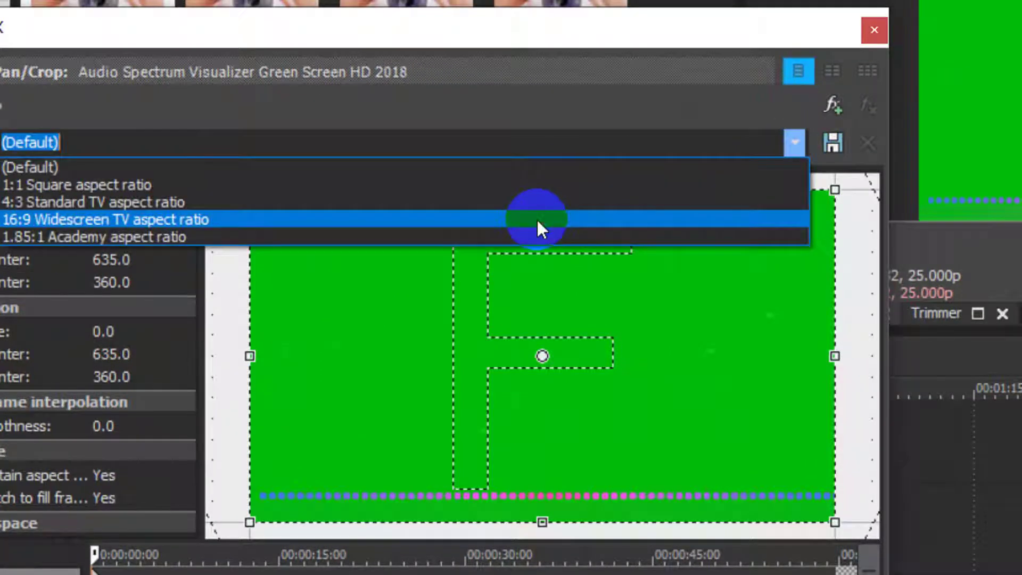
pyautogui.click(538, 220)
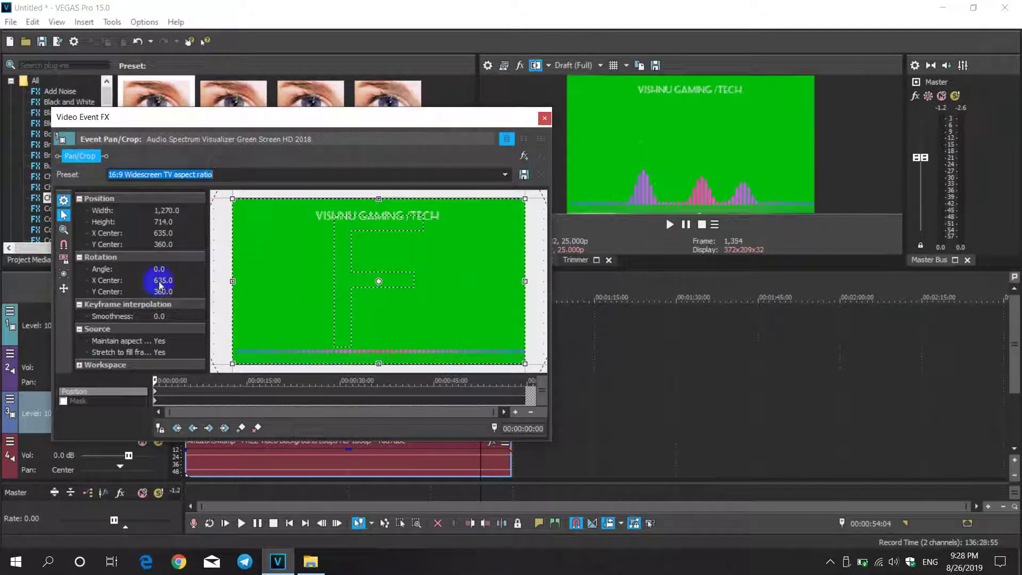
# Enable masking on the visualizer clip and draw a full-width rectangular mask around the spectrum bars, excluding the title text above.
pyautogui.click(75, 410)
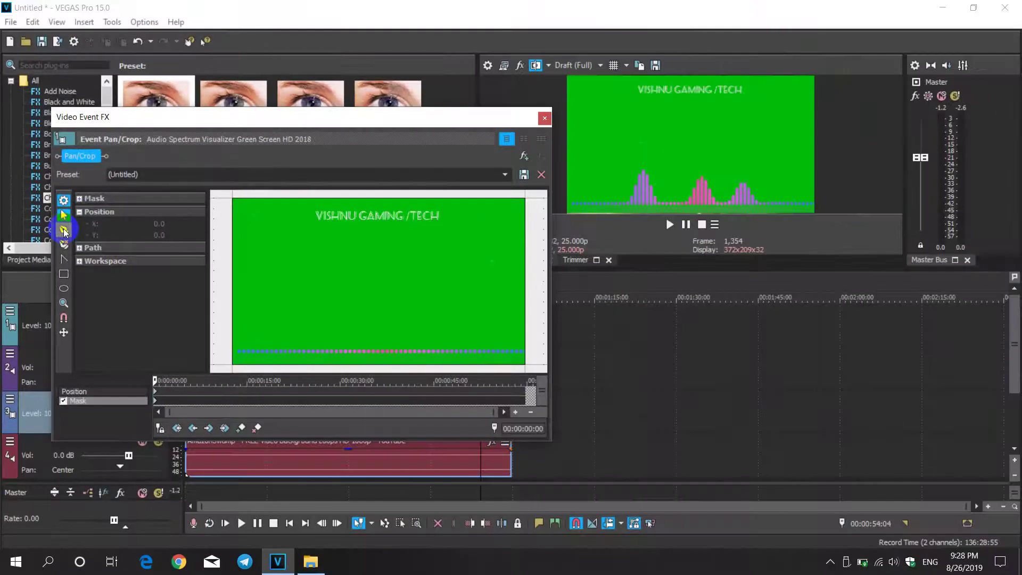
pyautogui.click(63, 275)
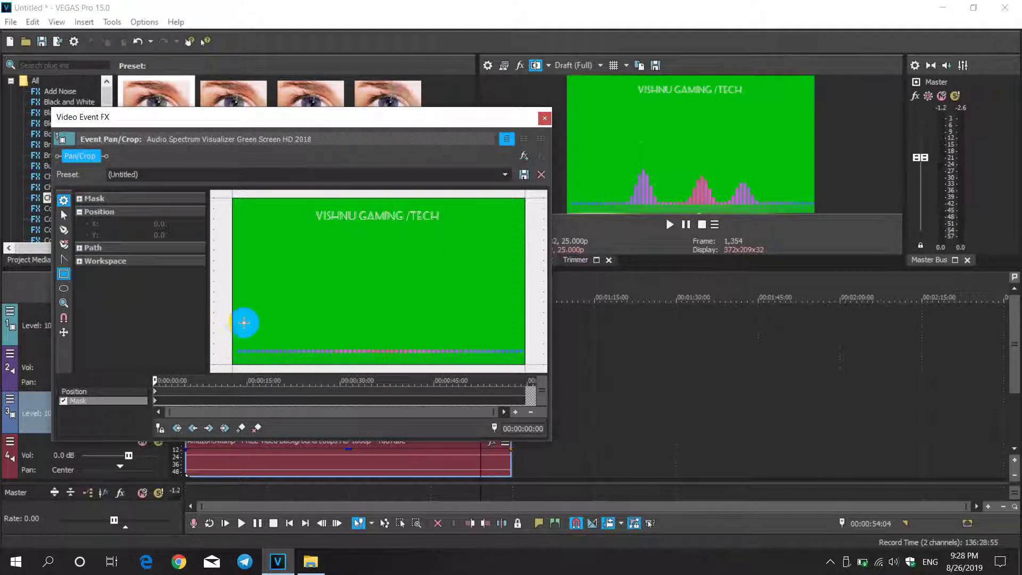
pyautogui.moveTo(232, 306); pyautogui.dragTo(527, 399)
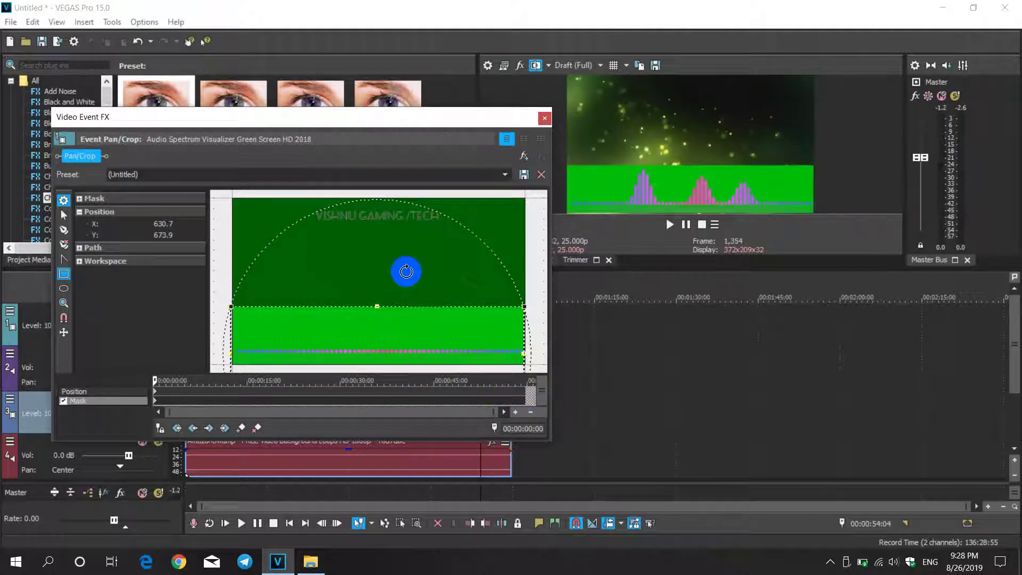
pyautogui.click(545, 119)
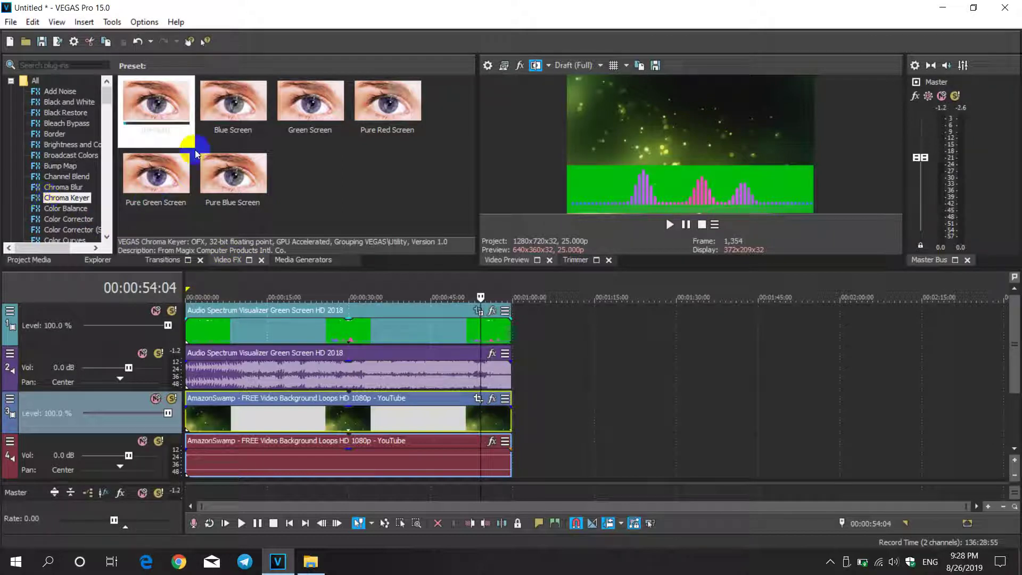
# Apply the default Chroma Keyer effect to the visualizer clip and sample the green background from the preview as its key color.
pyautogui.moveTo(156, 107); pyautogui.dragTo(411, 333)
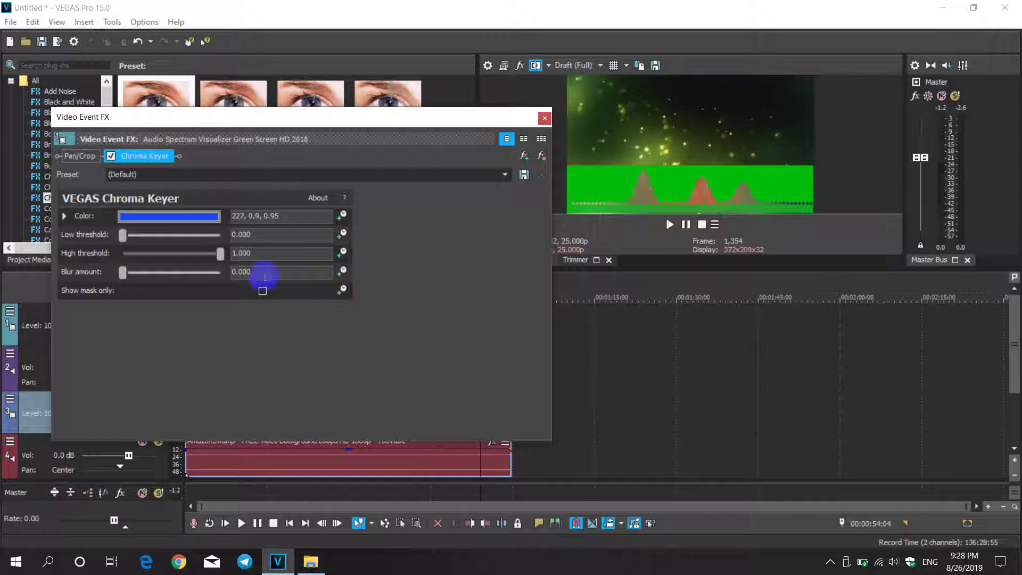
pyautogui.click(190, 217)
pyautogui.click(156, 234)
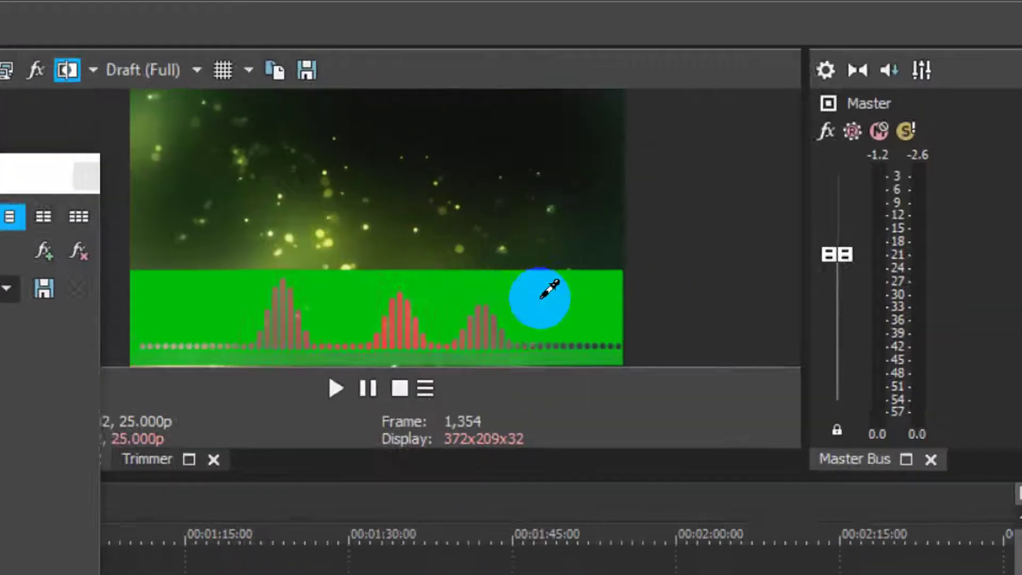
pyautogui.click(540, 297)
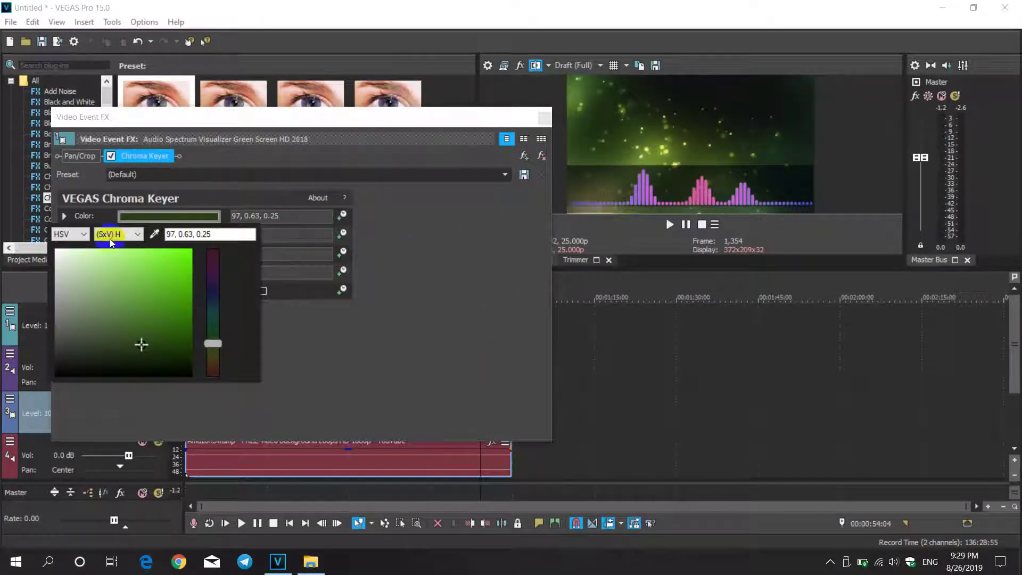
pyautogui.click(65, 216)
pyautogui.click(65, 216)
pyautogui.click(65, 216)
pyautogui.click(124, 273)
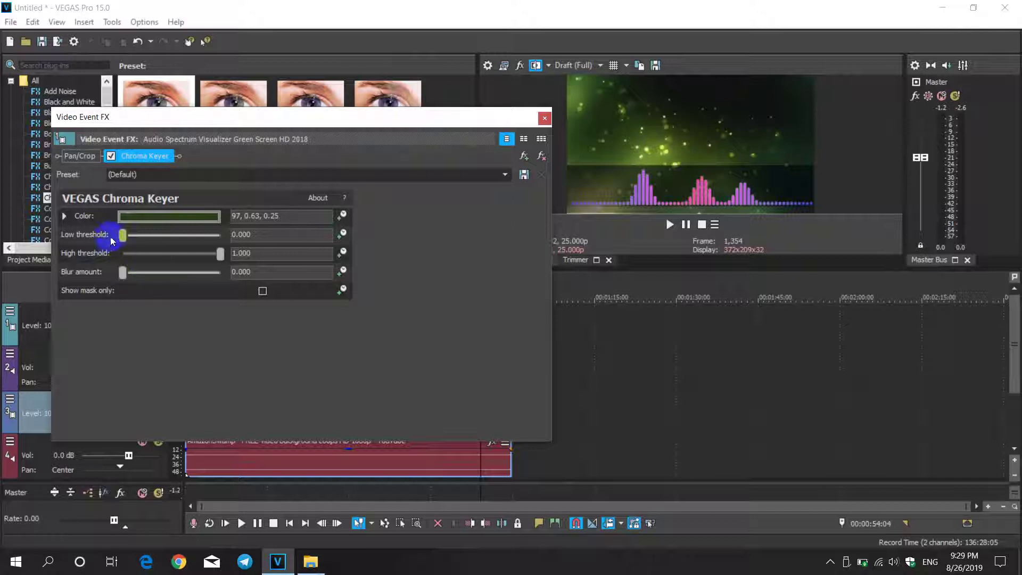
# Set the Chroma Keyer's low threshold to 0.612, high threshold to 0.551 and blur amount to 0.020.
pyautogui.moveTo(127, 240); pyautogui.dragTo(200, 235)
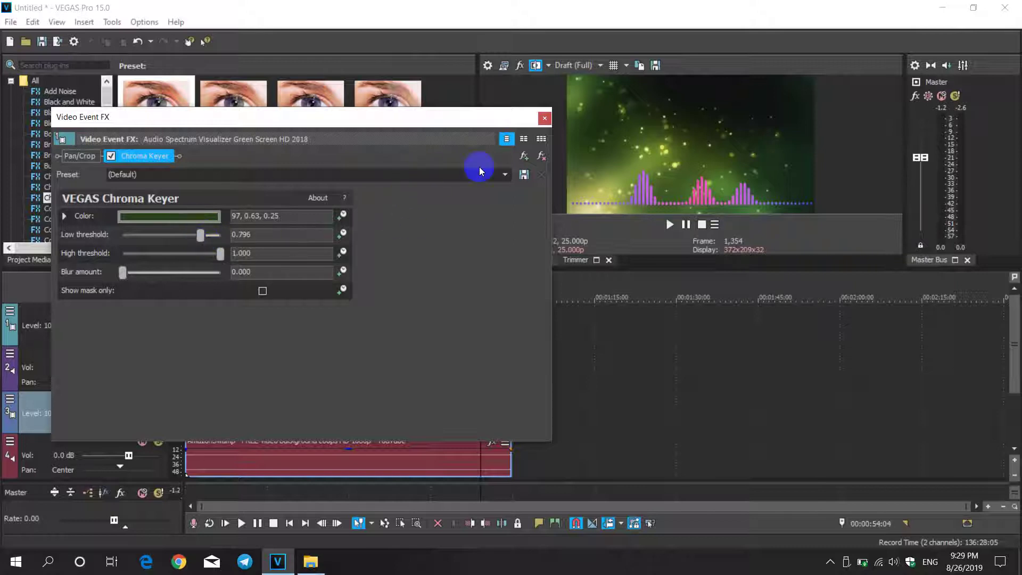
pyautogui.moveTo(221, 258); pyautogui.dragTo(203, 258)
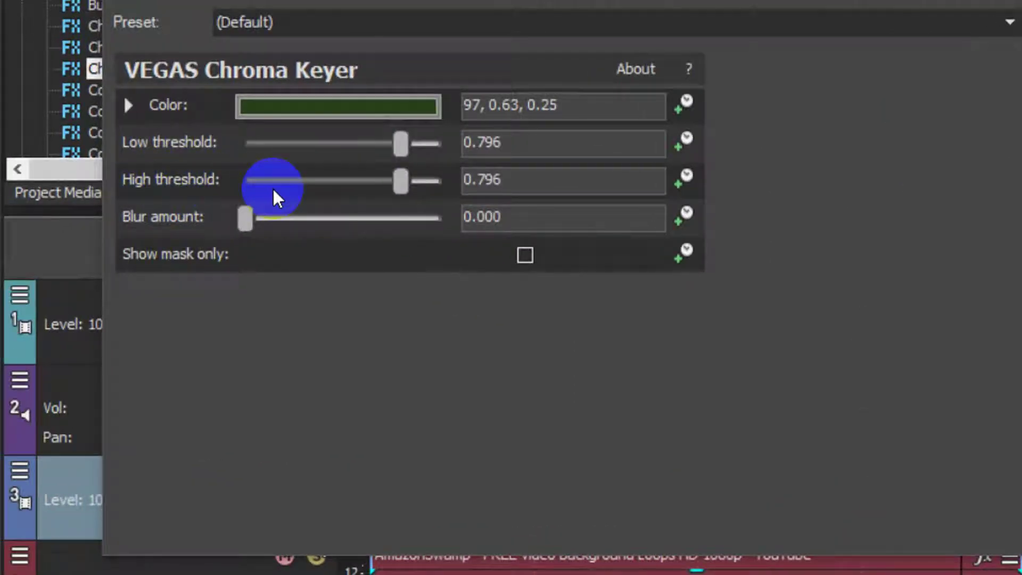
pyautogui.moveTo(406, 190)
pyautogui.mouseDown()
pyautogui.moveTo(437, 196)
pyautogui.moveTo(390, 183)
pyautogui.mouseUp()
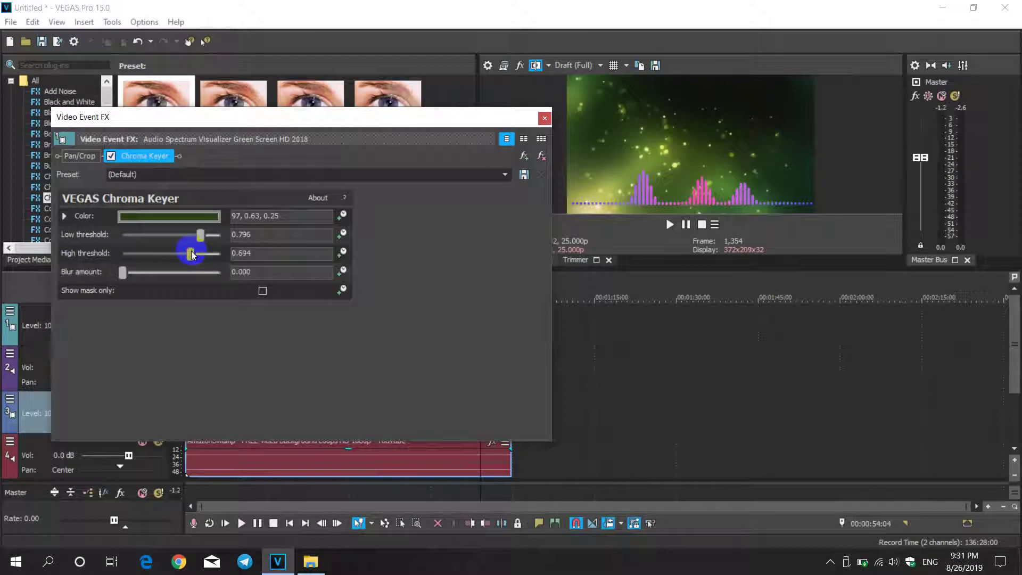
pyautogui.moveTo(192, 256)
pyautogui.mouseDown()
pyautogui.moveTo(126, 252)
pyautogui.moveTo(122, 264)
pyautogui.moveTo(171, 257)
pyautogui.moveTo(200, 235)
pyautogui.moveTo(177, 255)
pyautogui.mouseUp()
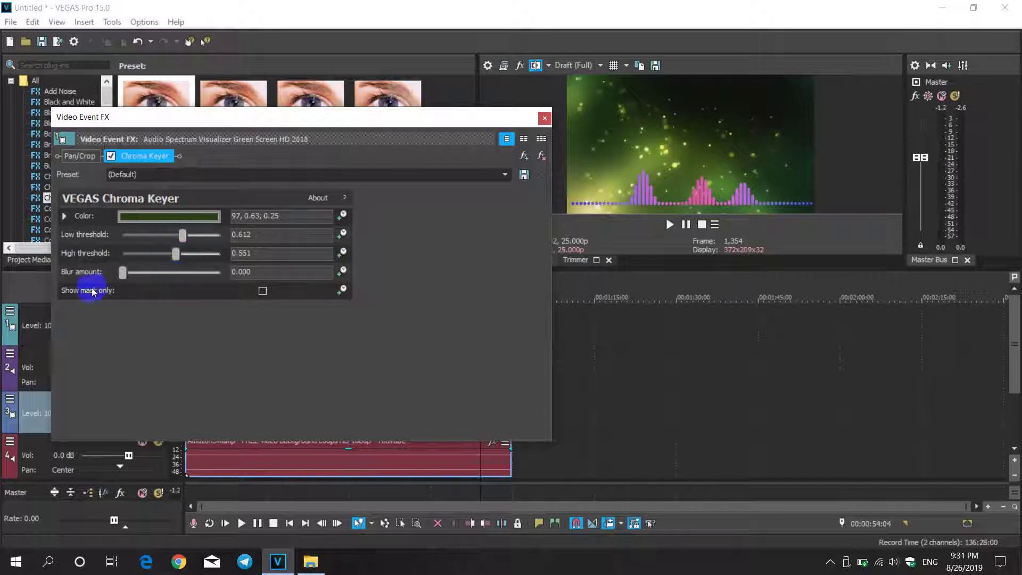
pyautogui.moveTo(127, 277)
pyautogui.mouseDown()
pyautogui.moveTo(166, 286)
pyautogui.moveTo(141, 282)
pyautogui.mouseUp()
pyautogui.moveTo(129, 279); pyautogui.dragTo(126, 278)
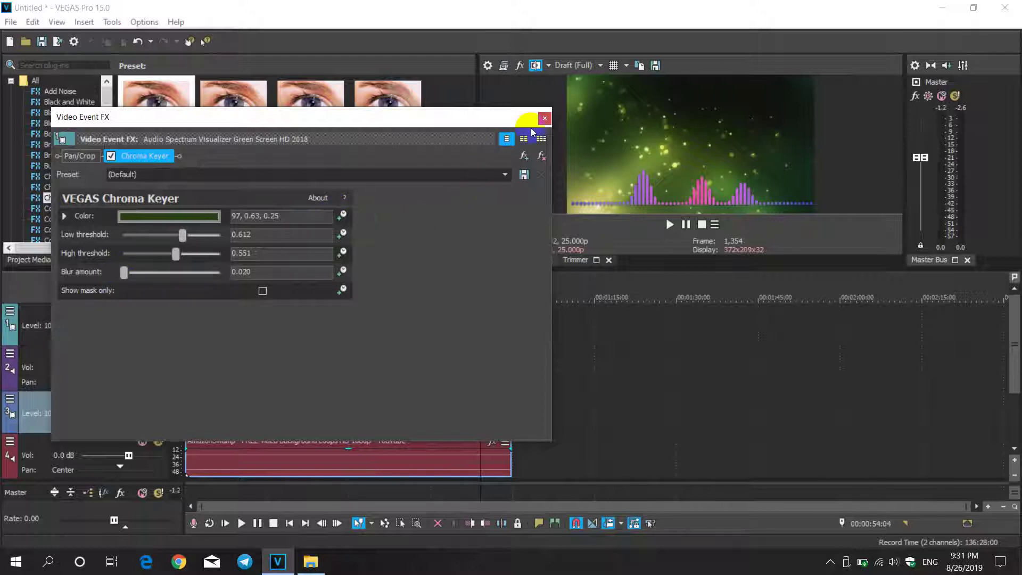
# Play the keyed composite briefly and lower the Master bus volume.
pyautogui.moveTo(456, 126); pyautogui.dragTo(514, 142)
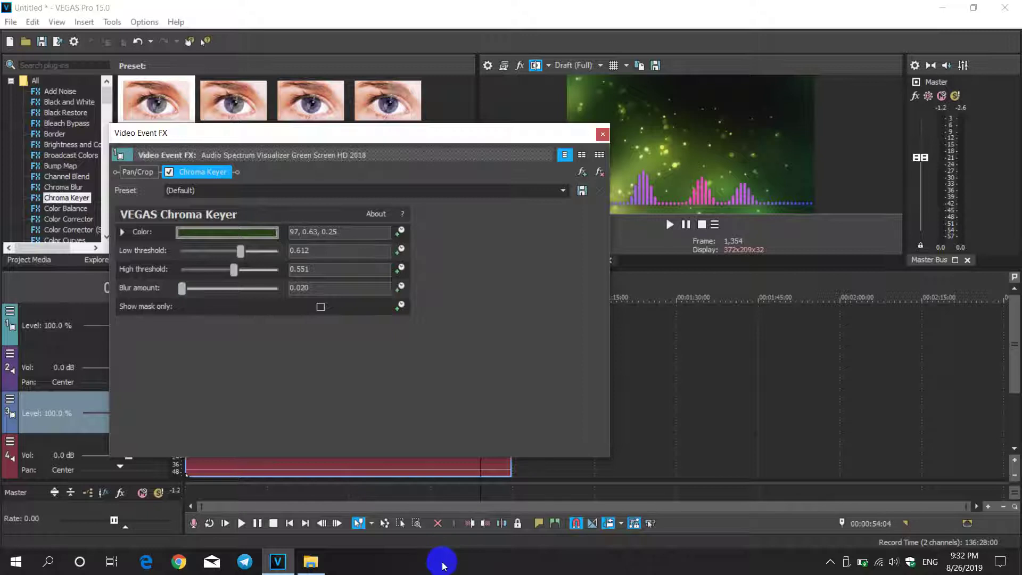
pyautogui.press('space')
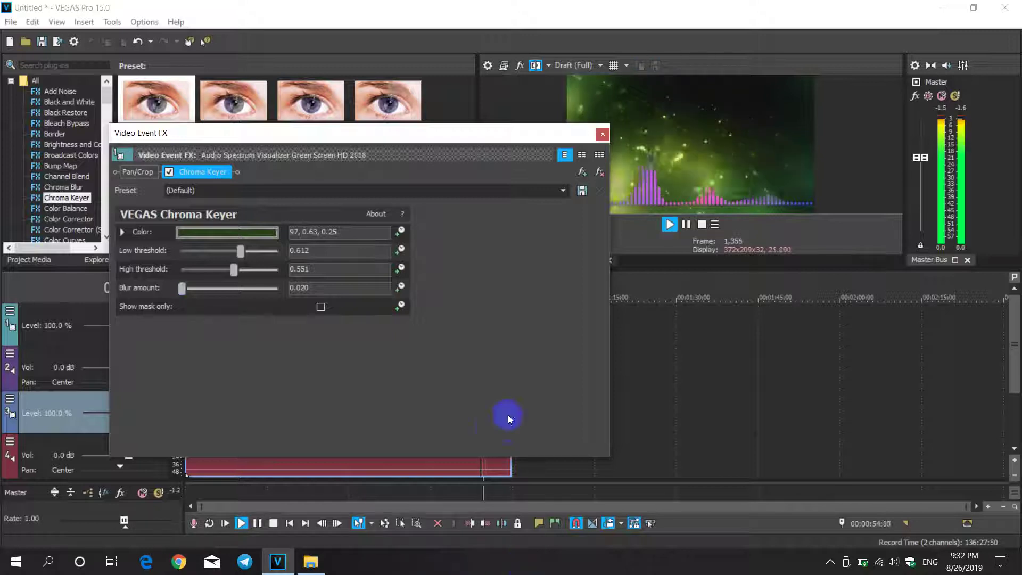
pyautogui.press('space')
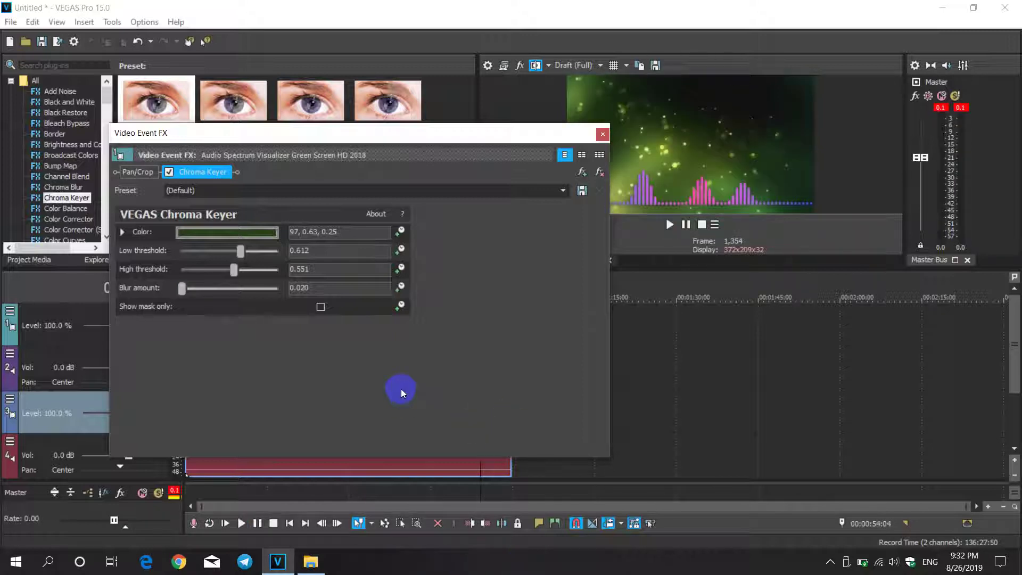
pyautogui.moveTo(433, 137); pyautogui.dragTo(381, 125)
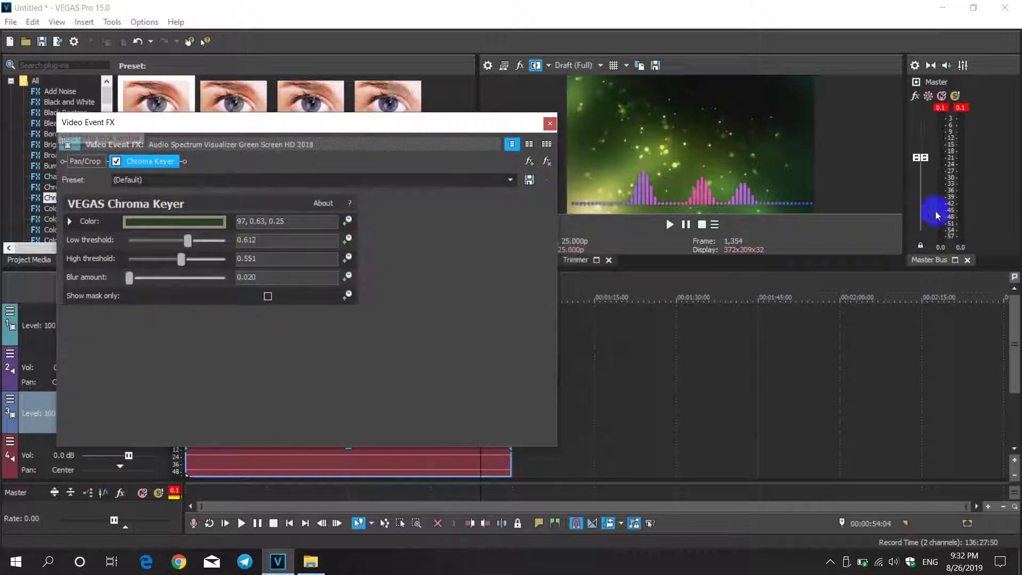
pyautogui.click(930, 161)
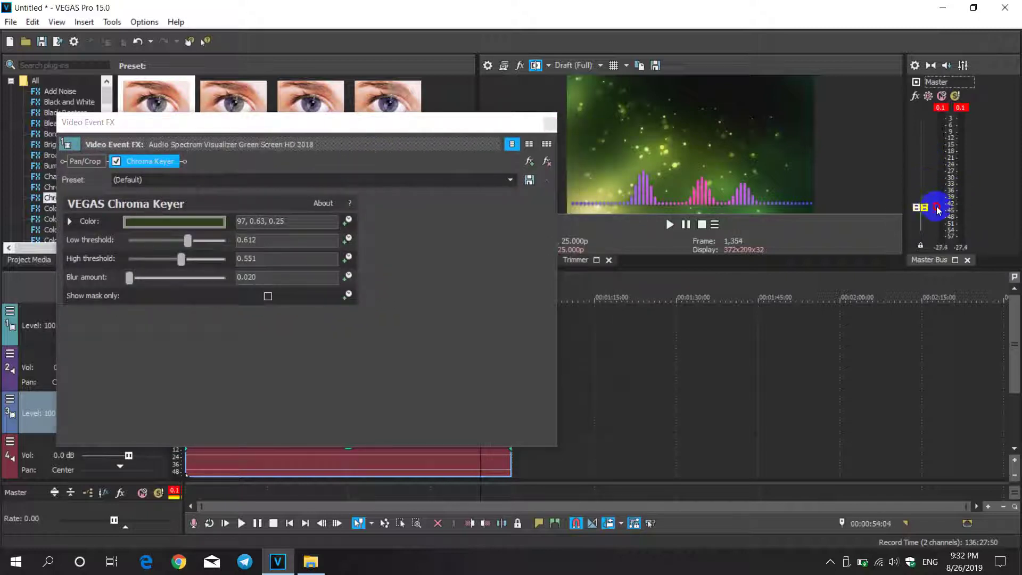
# Play the composite from about 00:00:02:02 and review the key in the full-screen preview.
pyautogui.press('space')
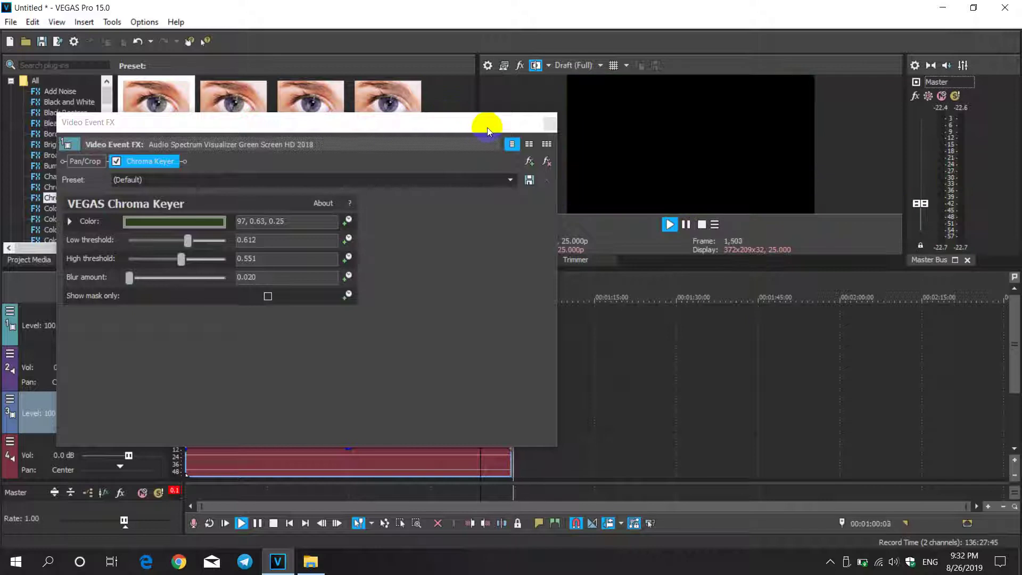
pyautogui.press('space')
pyautogui.click(196, 470)
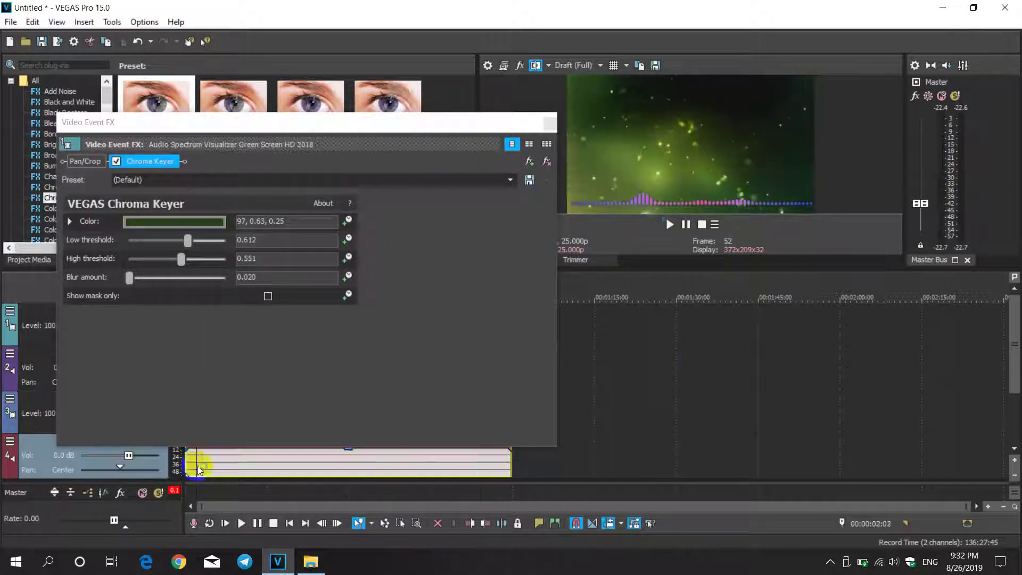
pyautogui.press('space')
pyautogui.moveTo(925, 215); pyautogui.dragTo(921, 219)
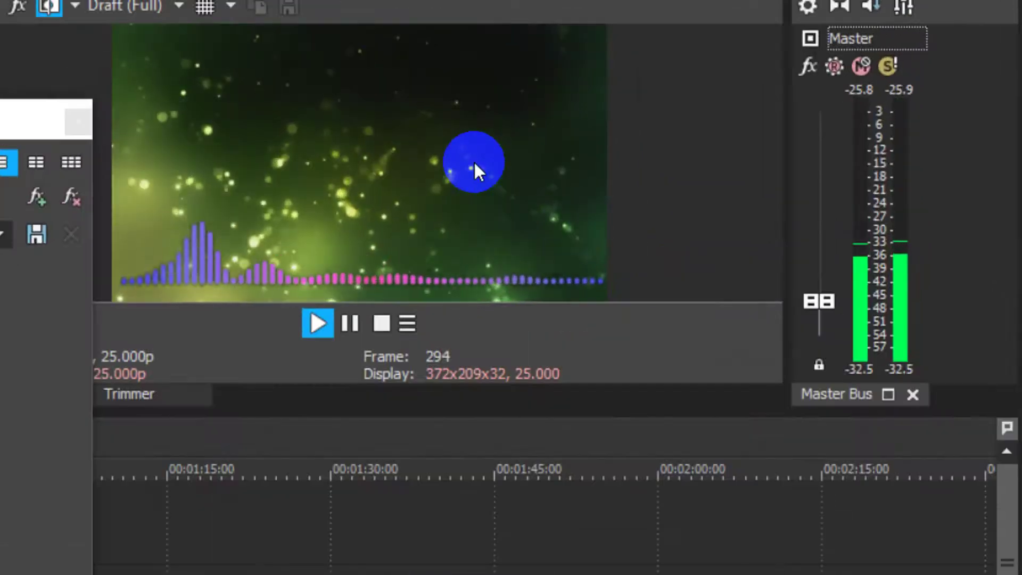
pyautogui.click(833, 265)
pyautogui.moveTo(807, 305); pyautogui.dragTo(815, 283)
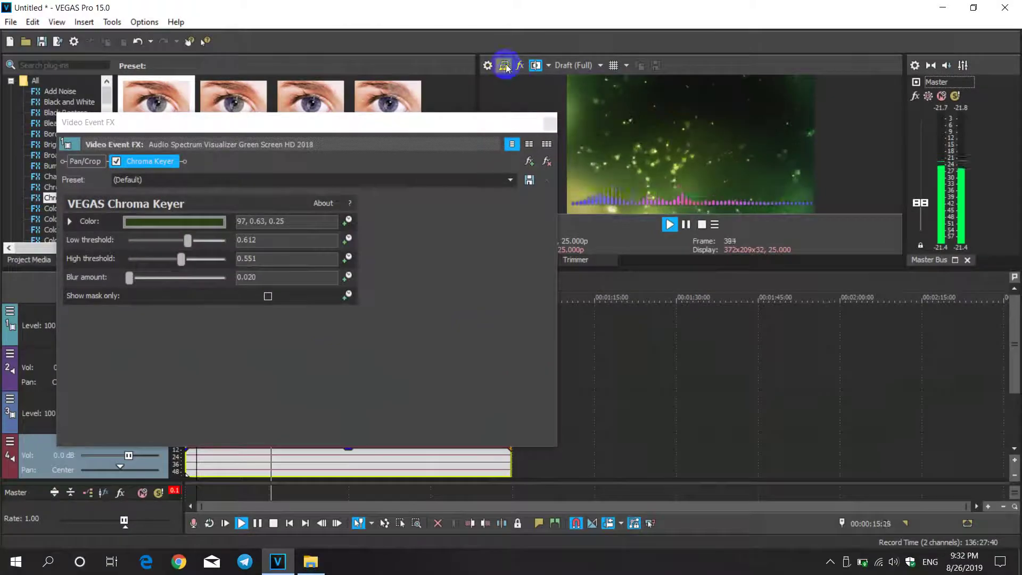
pyautogui.click(536, 65)
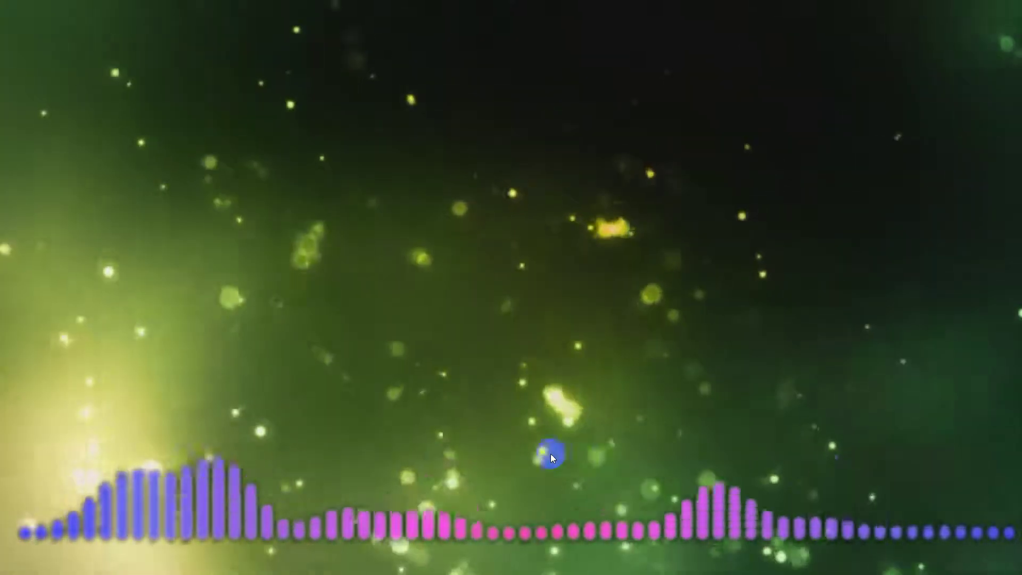
pyautogui.doubleClick(375, 472)
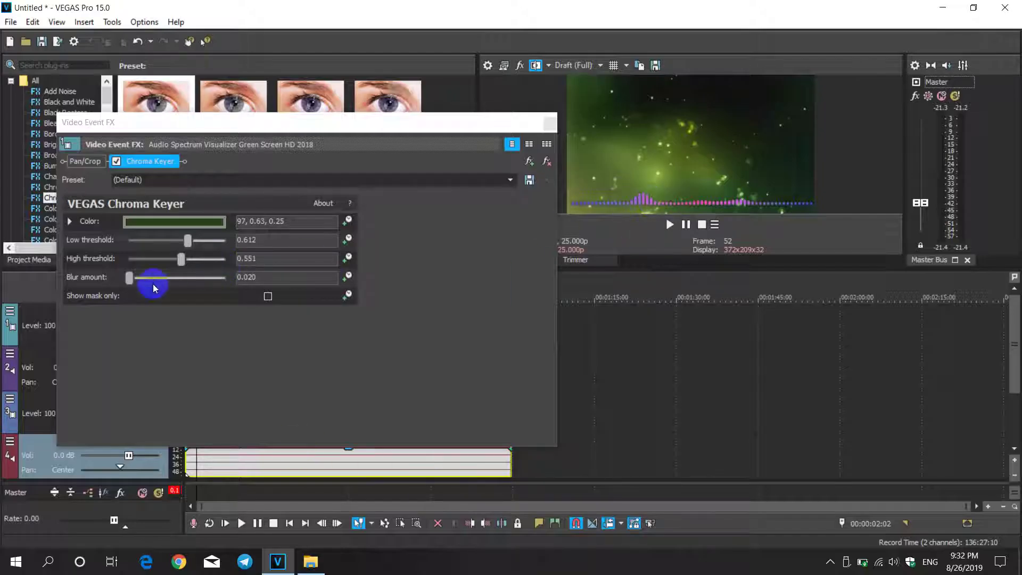
# Set the Chroma Keyer's blur amount to 0.000 and low threshold to 0.946, and check the key in full screen.
pyautogui.moveTo(129, 282); pyautogui.dragTo(118, 276)
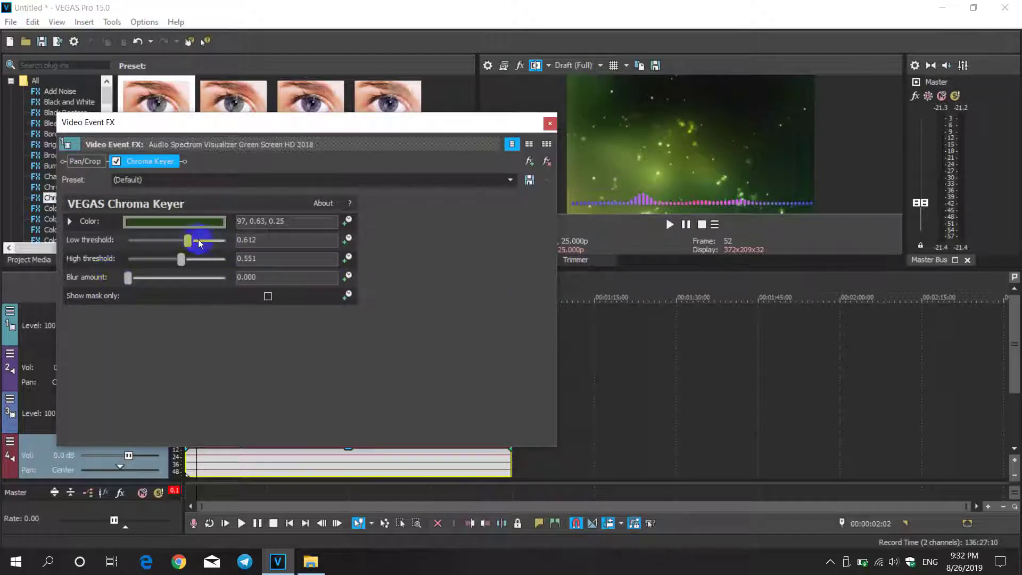
pyautogui.moveTo(190, 244); pyautogui.dragTo(215, 253)
pyautogui.click(509, 66)
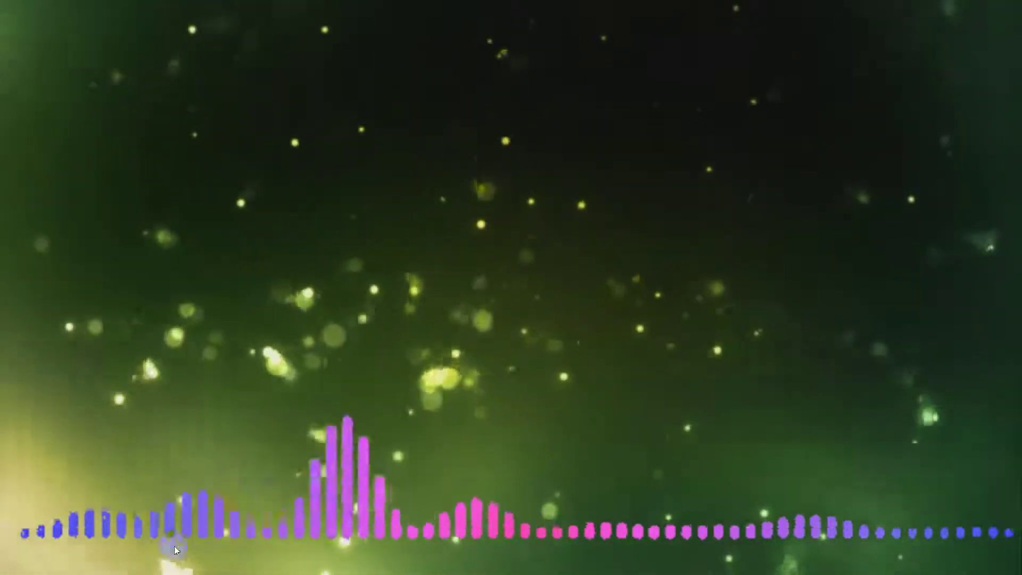
pyautogui.click(149, 507)
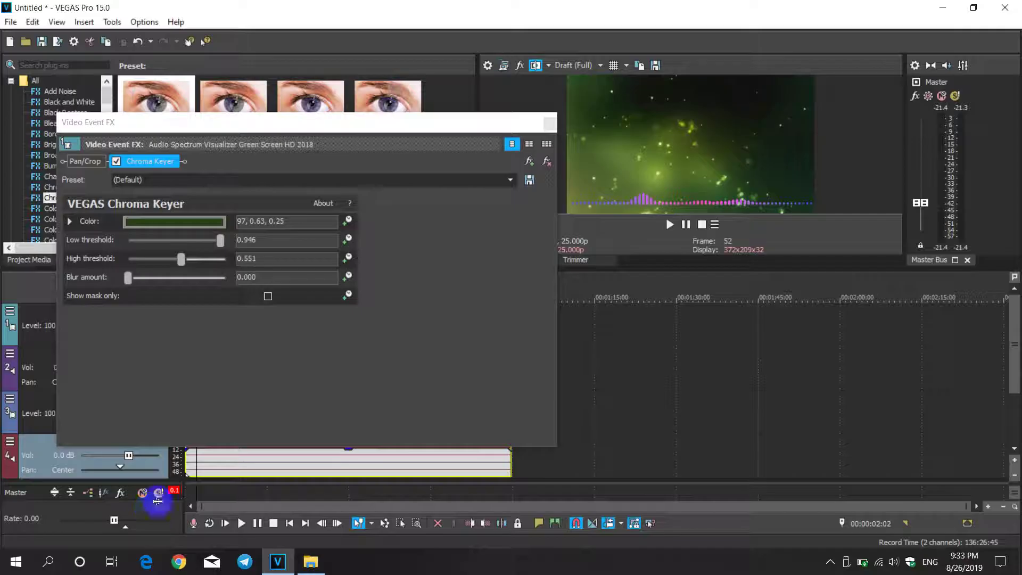
# Set the Chroma Keyer's low threshold to 0.823 and high threshold to 0.150, and check the key in full screen.
pyautogui.click(222, 247)
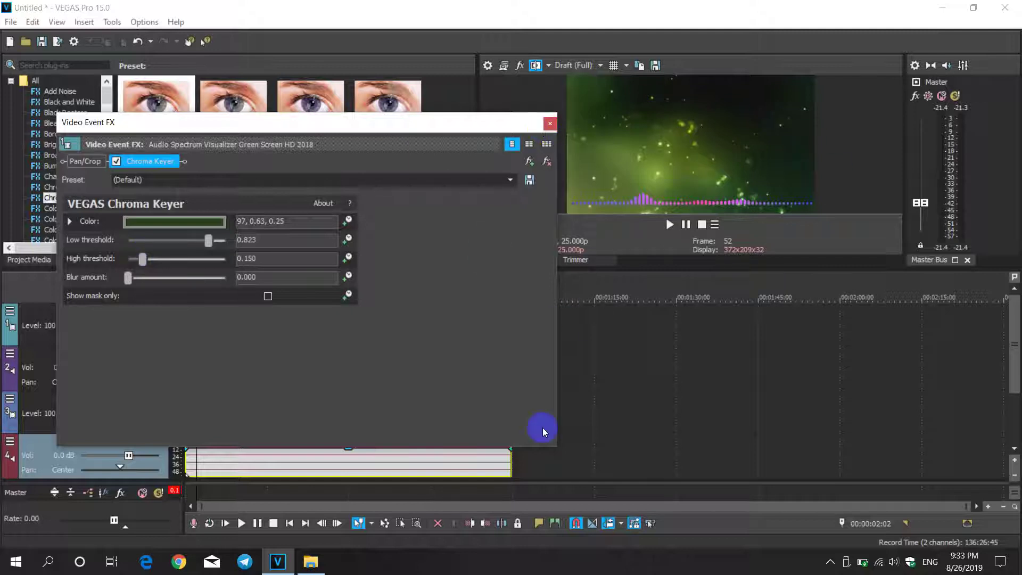
pyautogui.click(503, 66)
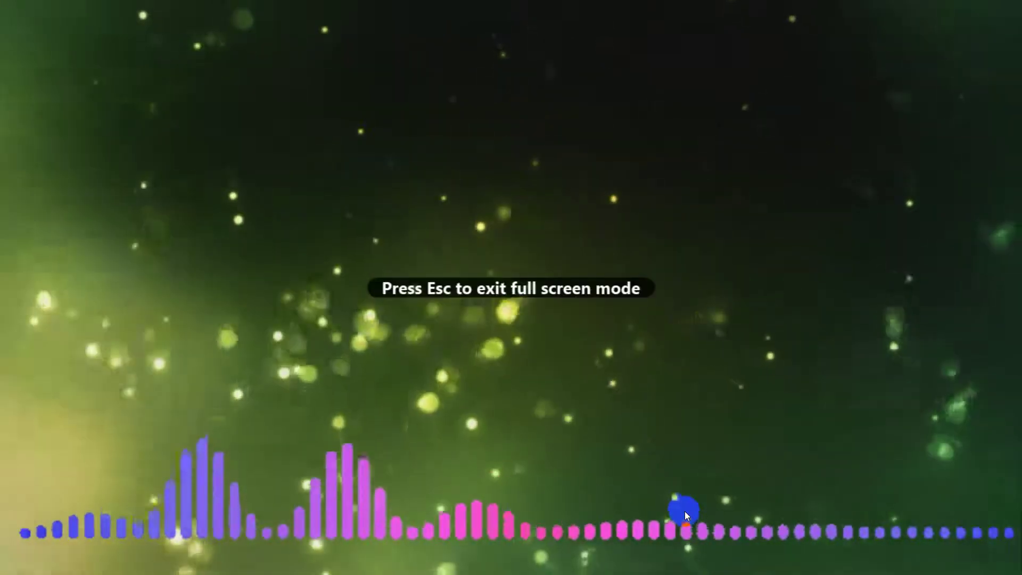
pyautogui.press('Escape')
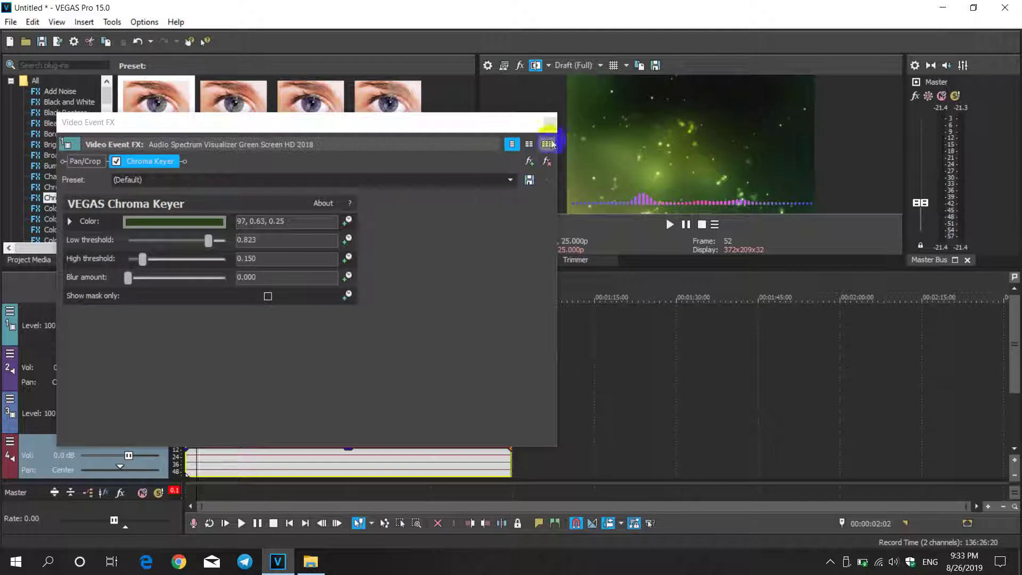
# Set the Chroma Keyer's low threshold to 0.776 and high threshold to 0.354, and close the effect settings.
pyautogui.moveTo(199, 241); pyautogui.dragTo(205, 246)
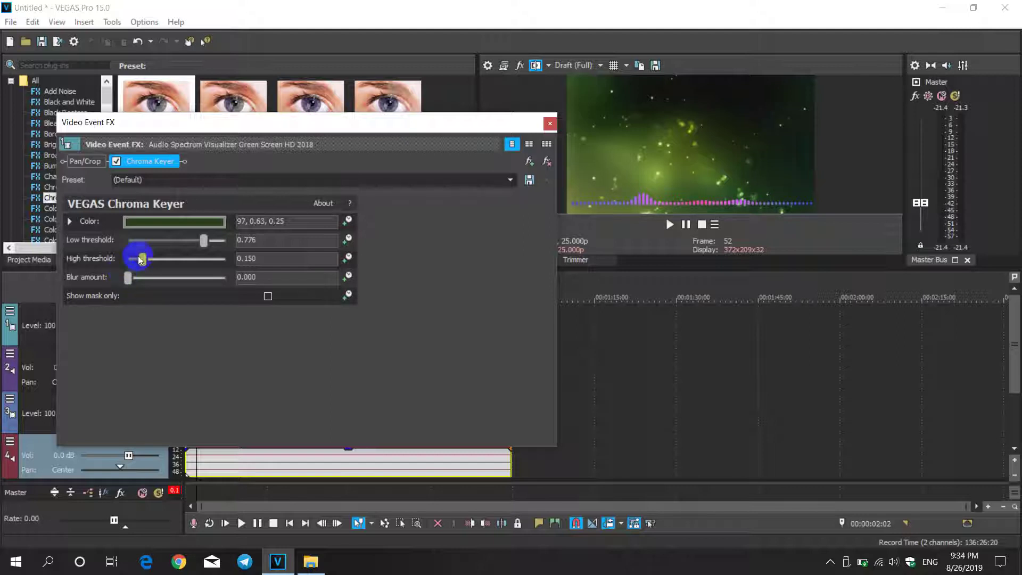
pyautogui.moveTo(162, 265); pyautogui.dragTo(163, 265)
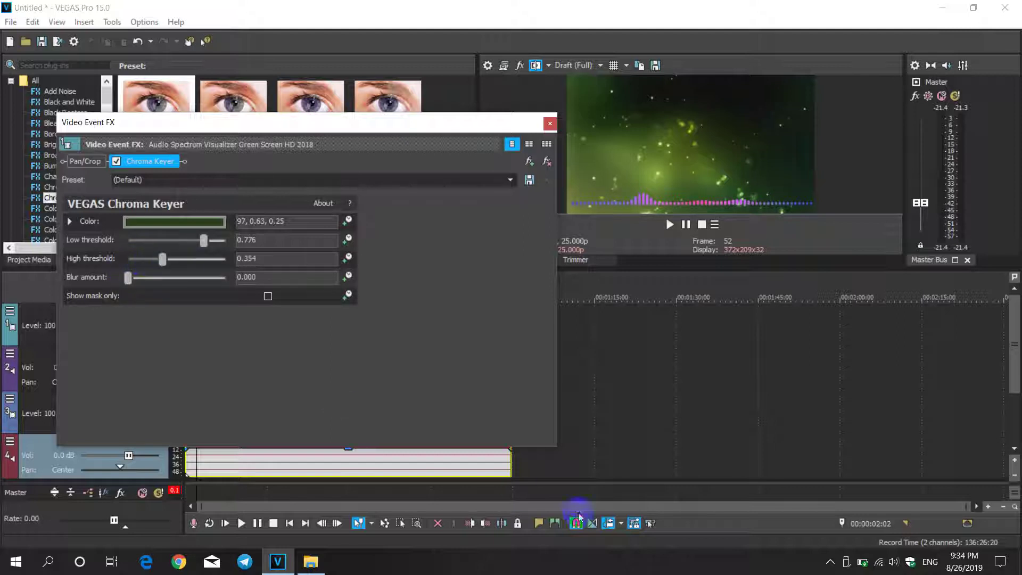
pyautogui.click(549, 125)
# Set the time selection to the full length of the visualizer clip and play it back.
pyautogui.click(544, 391)
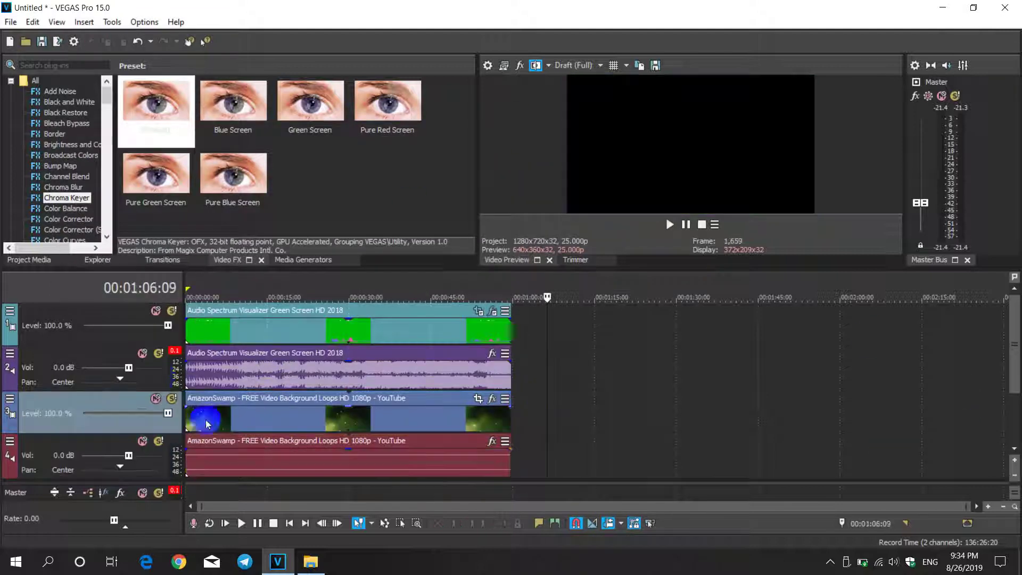
pyautogui.click(256, 378)
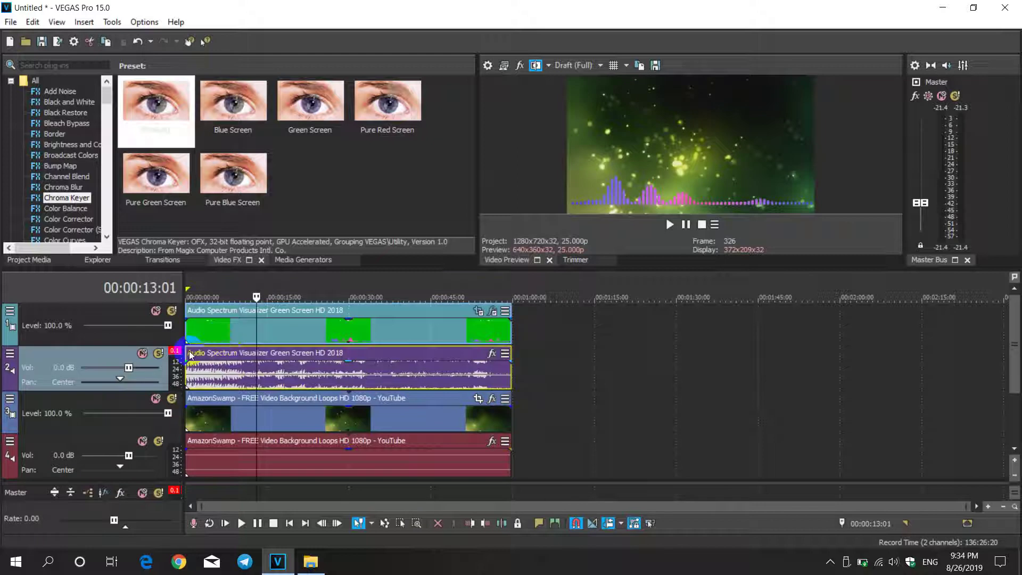
pyautogui.press('Home')
pyautogui.click(637, 326)
pyautogui.click(410, 471)
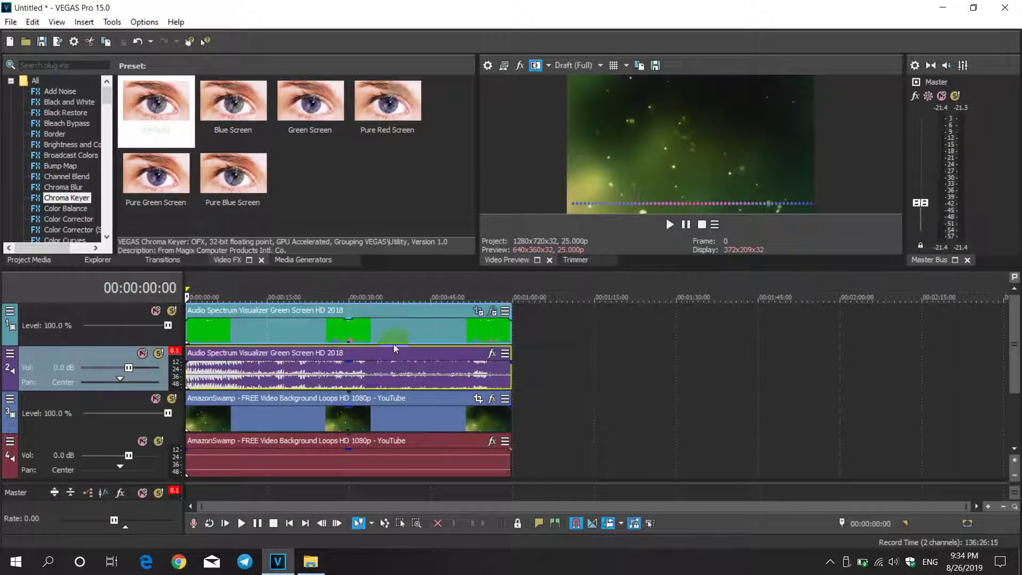
pyautogui.doubleClick(508, 328)
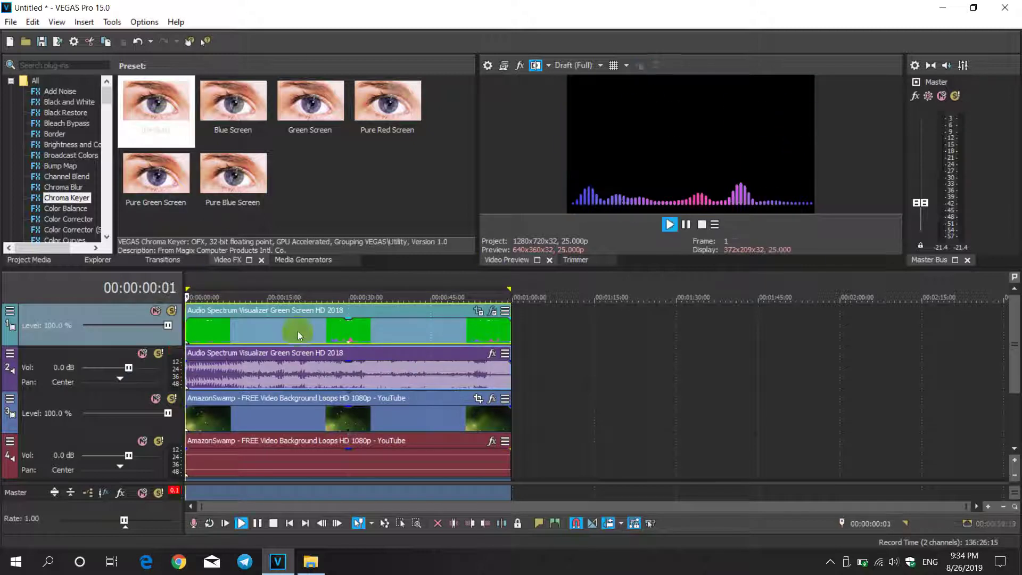
pyautogui.press('space')
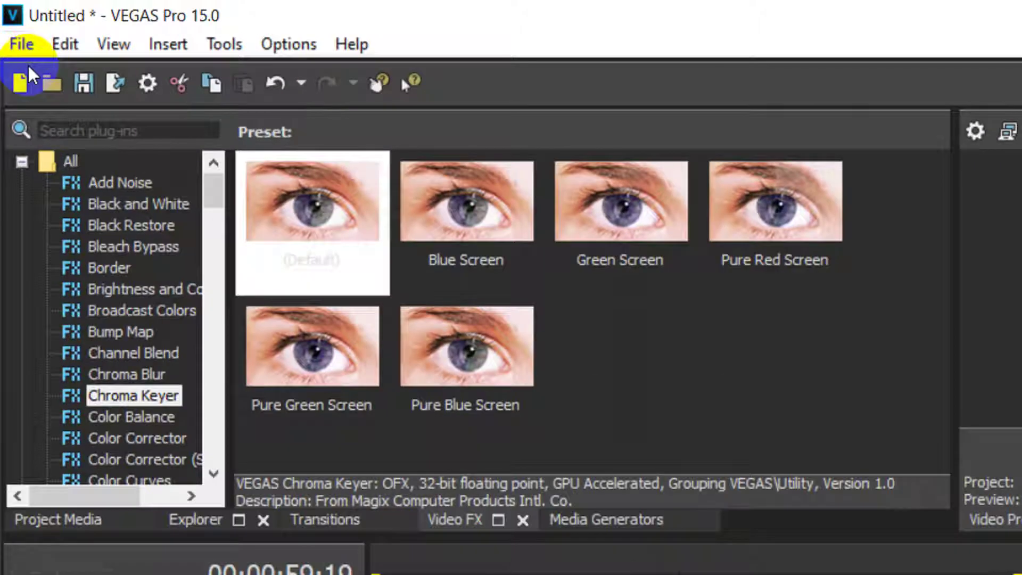
pyautogui.click(10, 22)
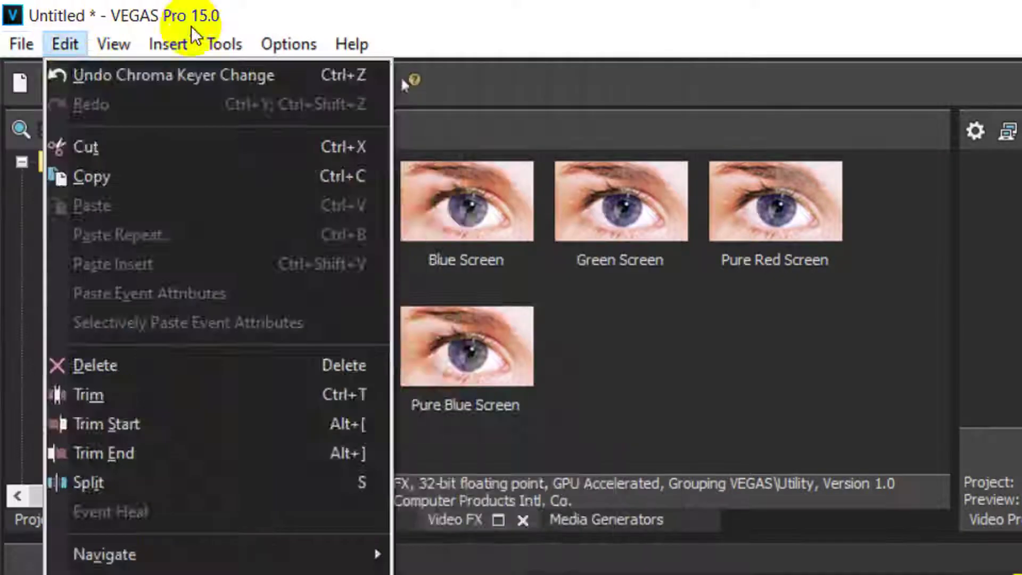
pyautogui.moveTo(288, 44)
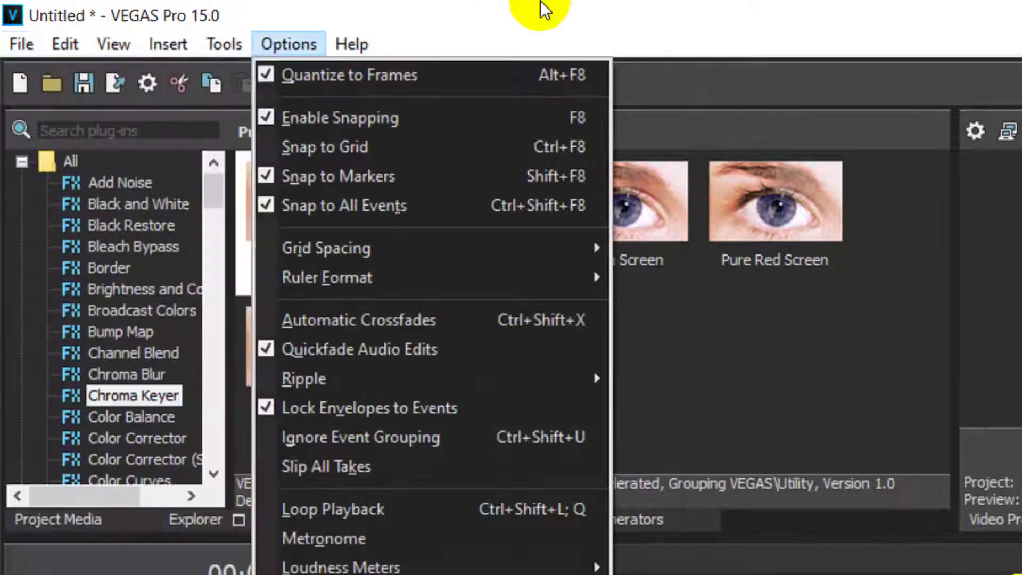
pyautogui.click(537, 9)
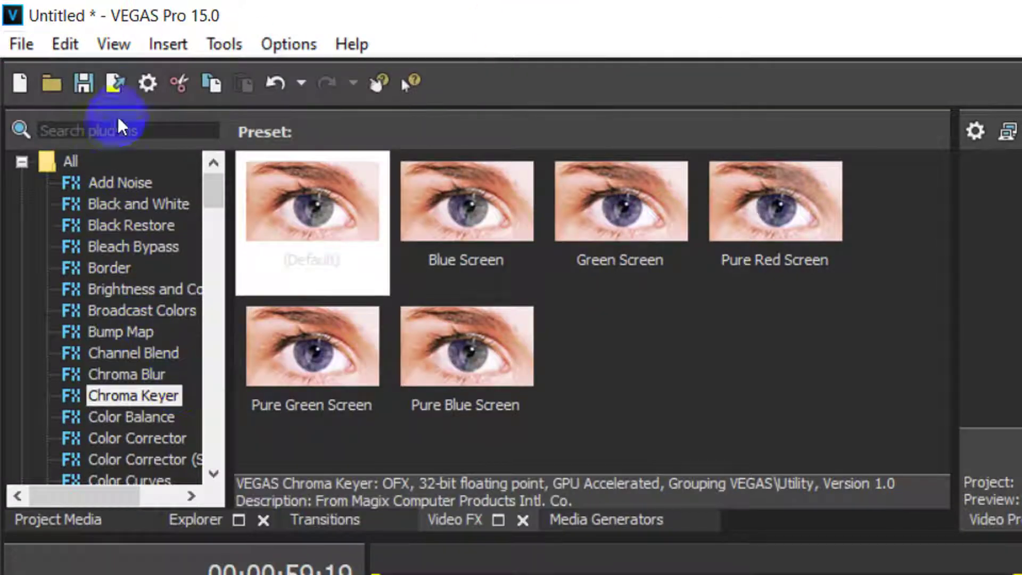
# Open the render settings and turn off the favorites-only filter to list all MAGIX AVC/AAC MP4 templates.
pyautogui.click(116, 85)
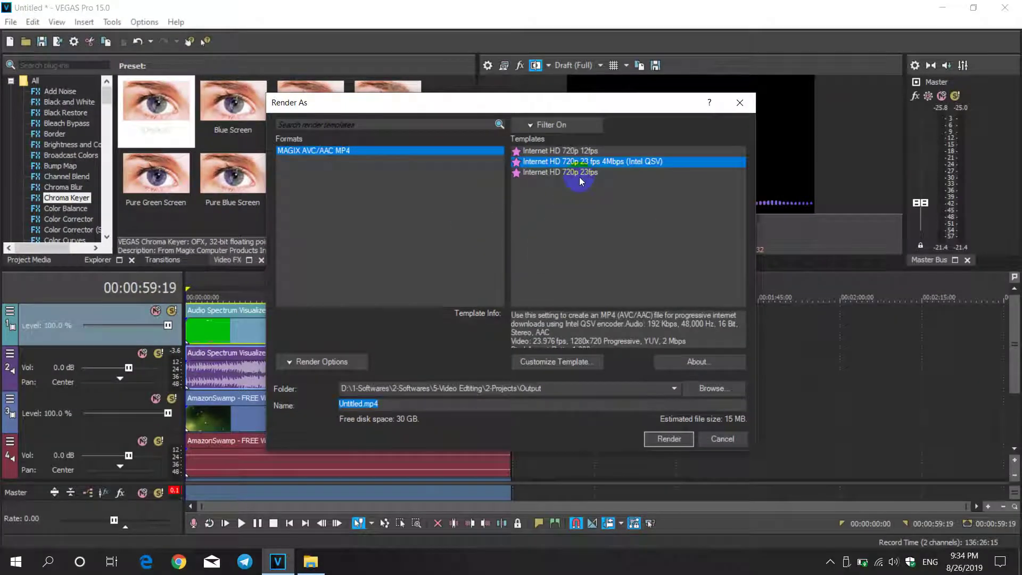
pyautogui.click(580, 176)
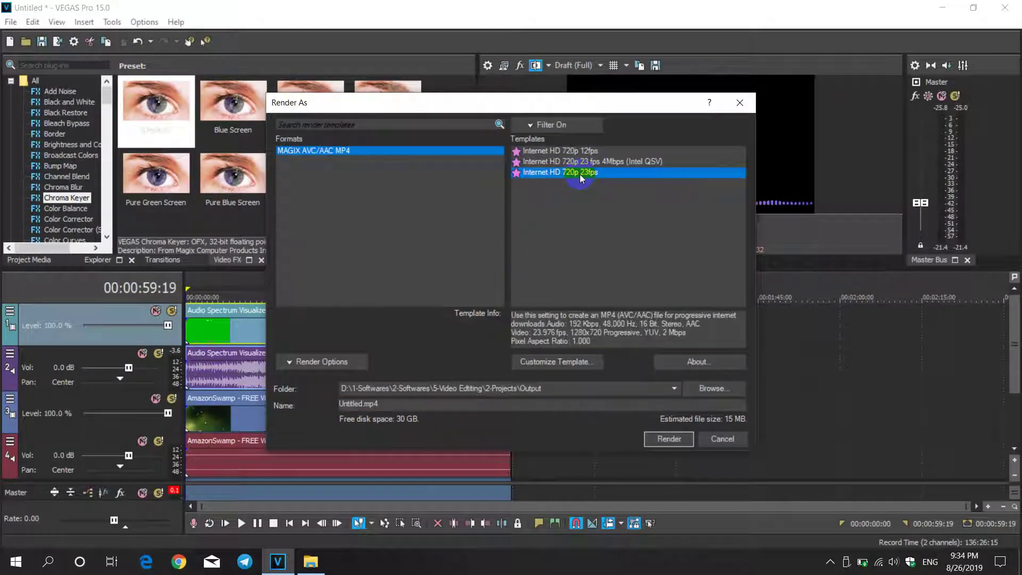
pyautogui.click(579, 152)
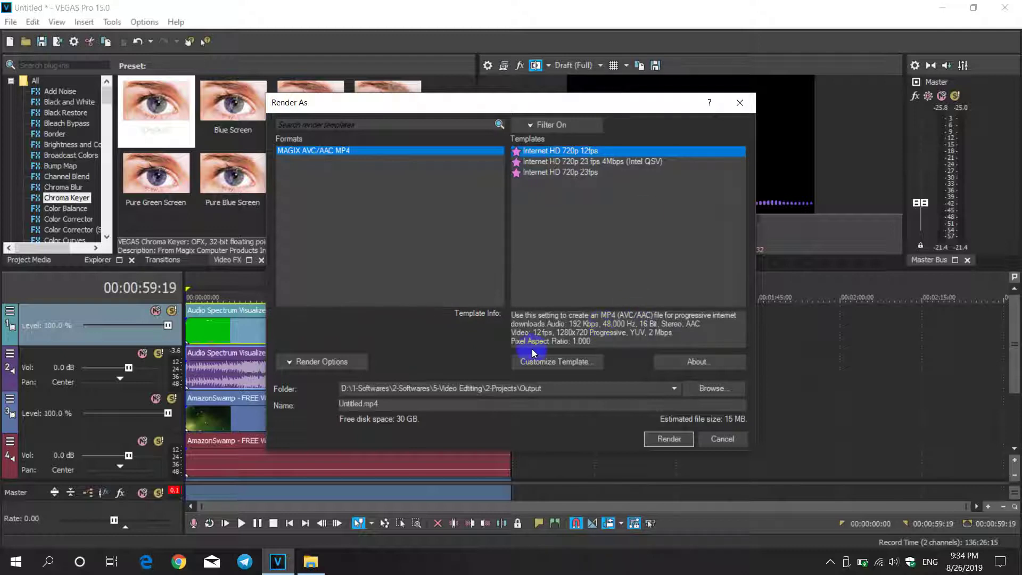
pyautogui.click(533, 124)
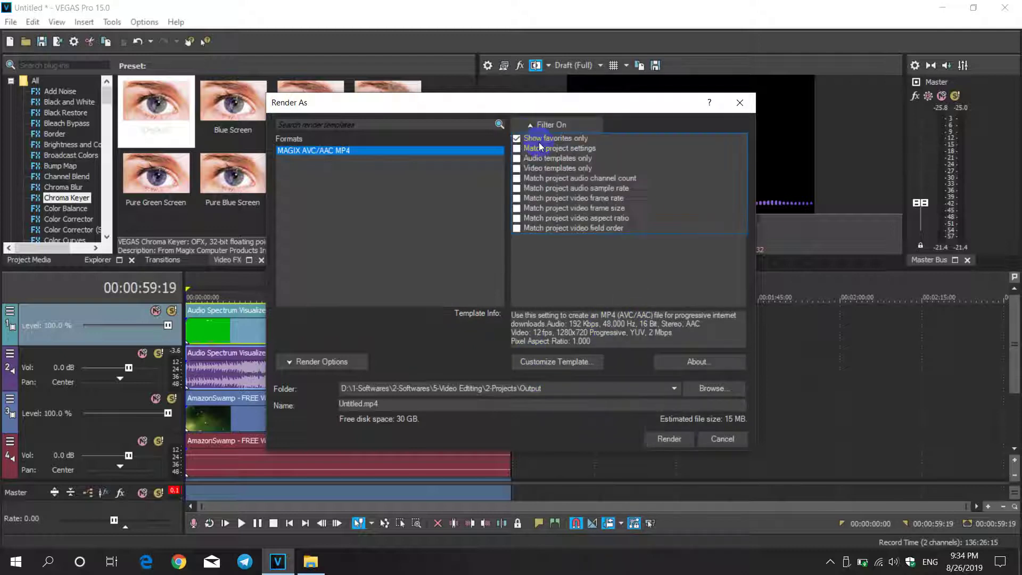
pyautogui.click(517, 139)
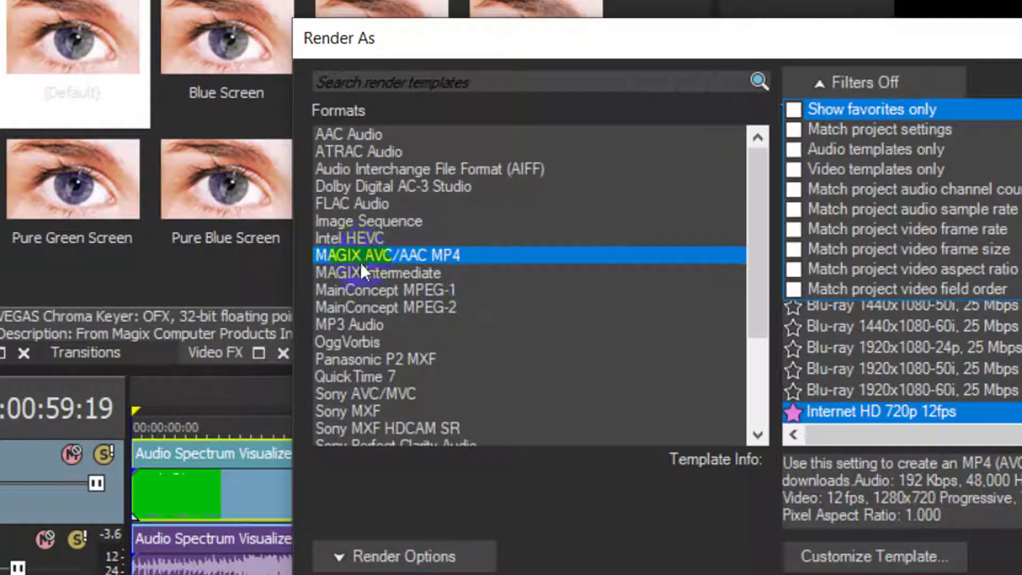
pyautogui.click(353, 254)
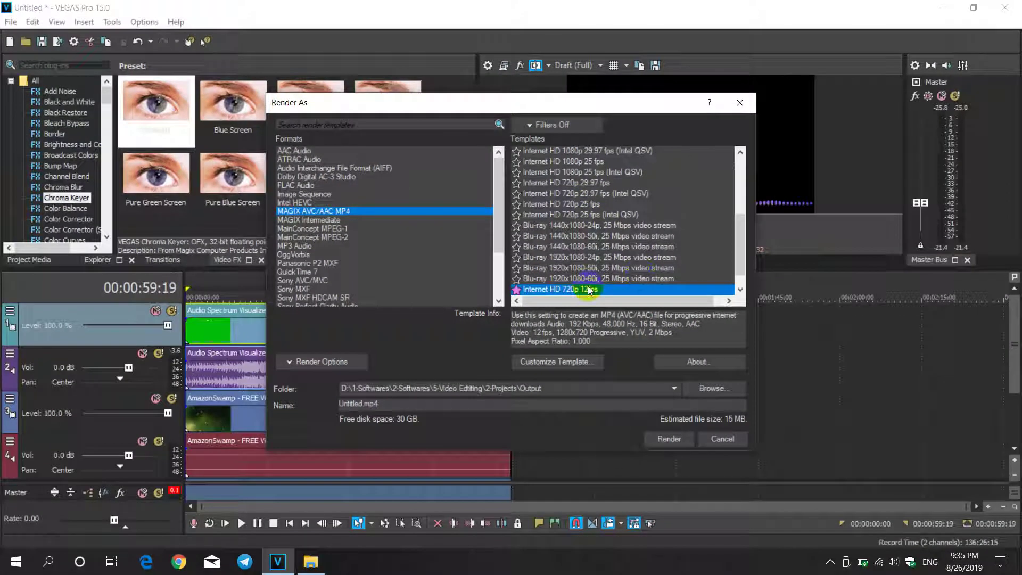
# Customize the Internet HD 1080p 25 fps template with a frame rate of 12.000 (Half Film).
pyautogui.click(578, 207)
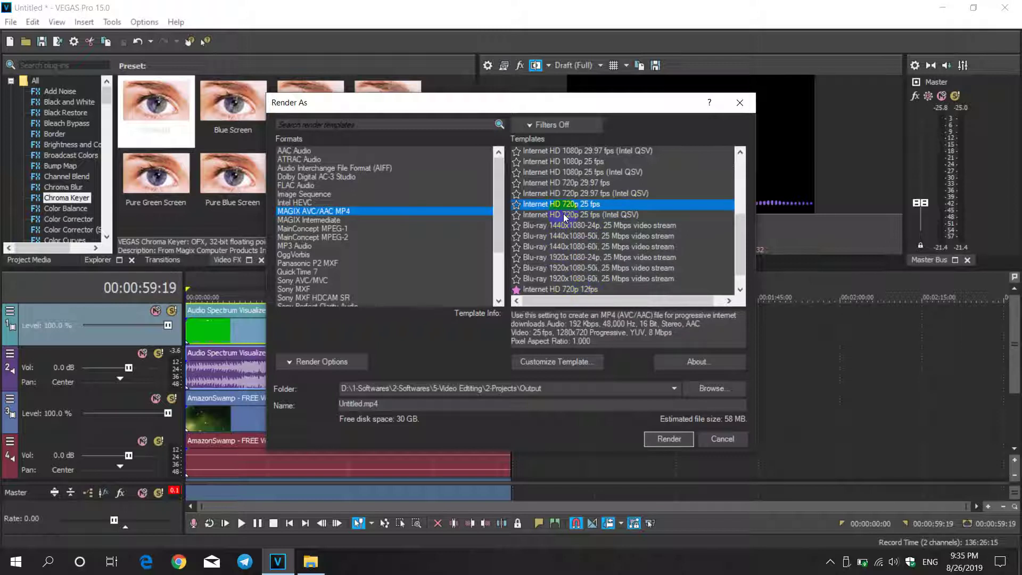
pyautogui.click(579, 161)
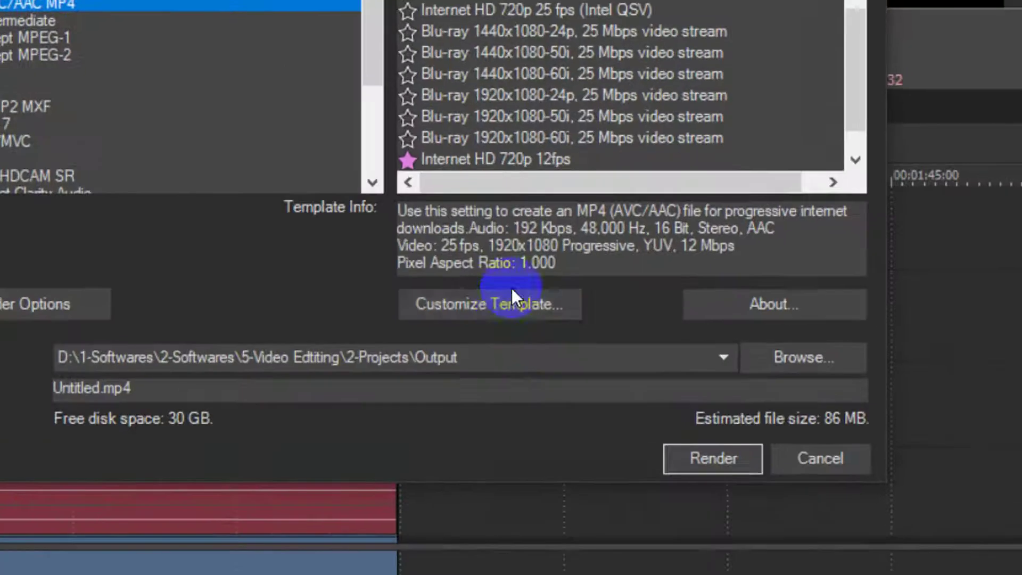
pyautogui.click(474, 304)
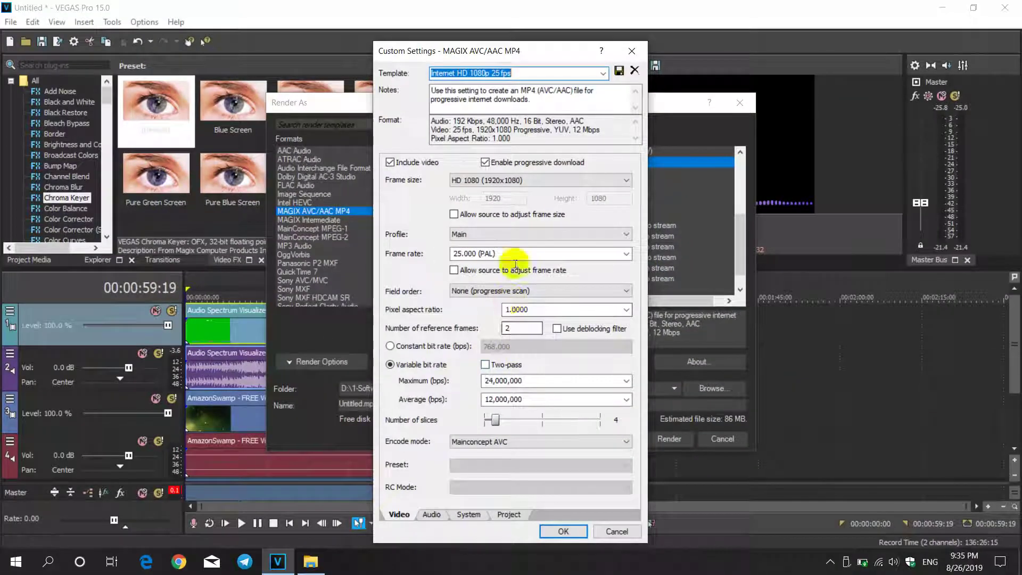
pyautogui.click(624, 254)
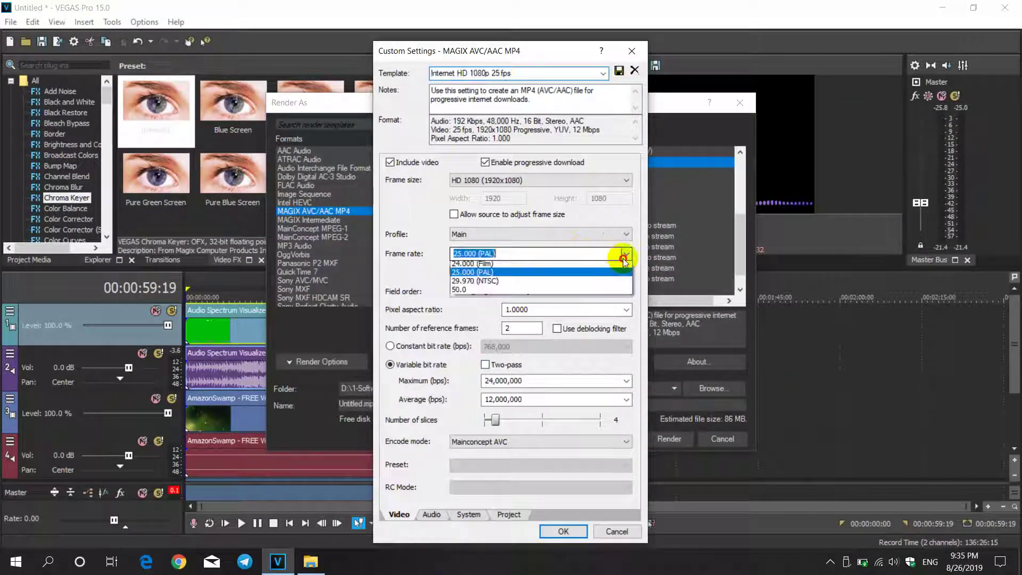
pyautogui.click(517, 266)
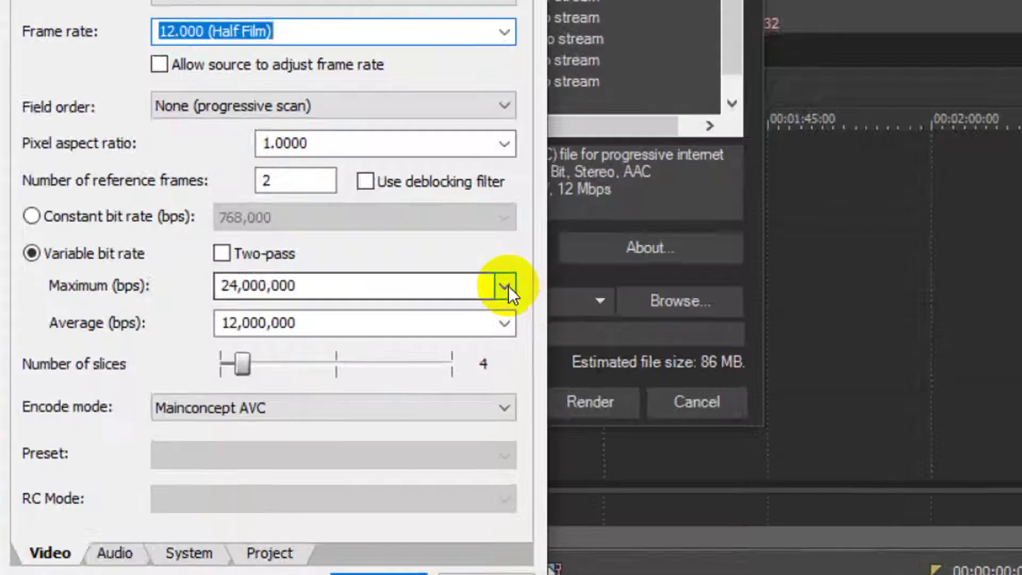
# Set the template's variable bit rate to a maximum of 4,000,000 bps and an average of 2,000,000 bps.
pyautogui.click(504, 286)
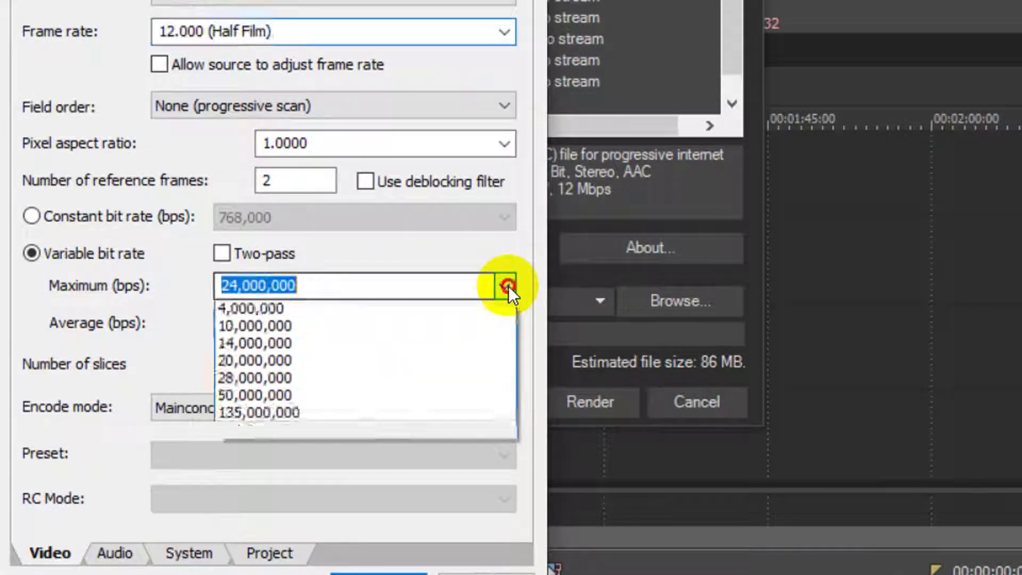
pyautogui.click(282, 380)
pyautogui.click(296, 321)
pyautogui.click(501, 323)
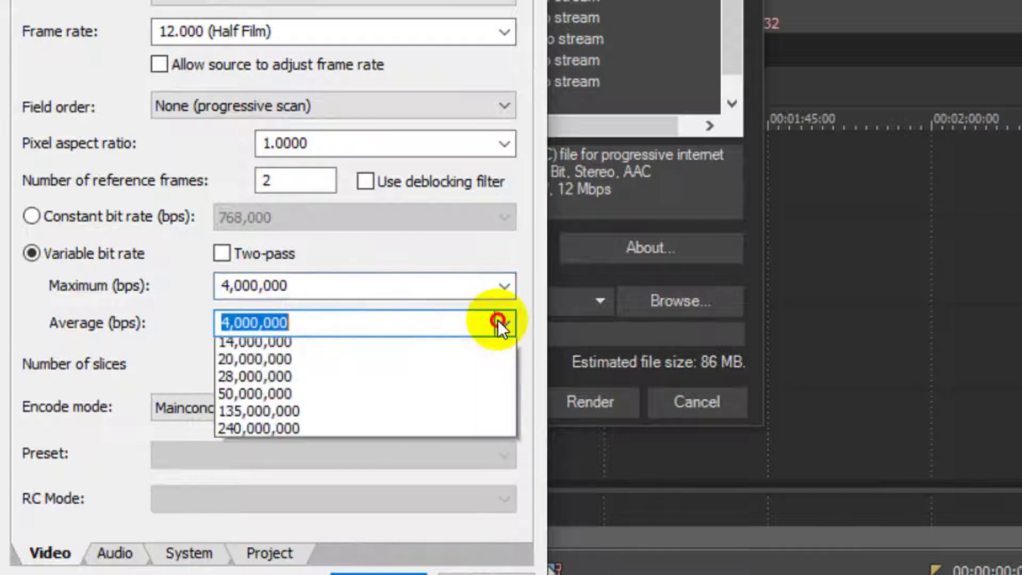
pyautogui.click(273, 400)
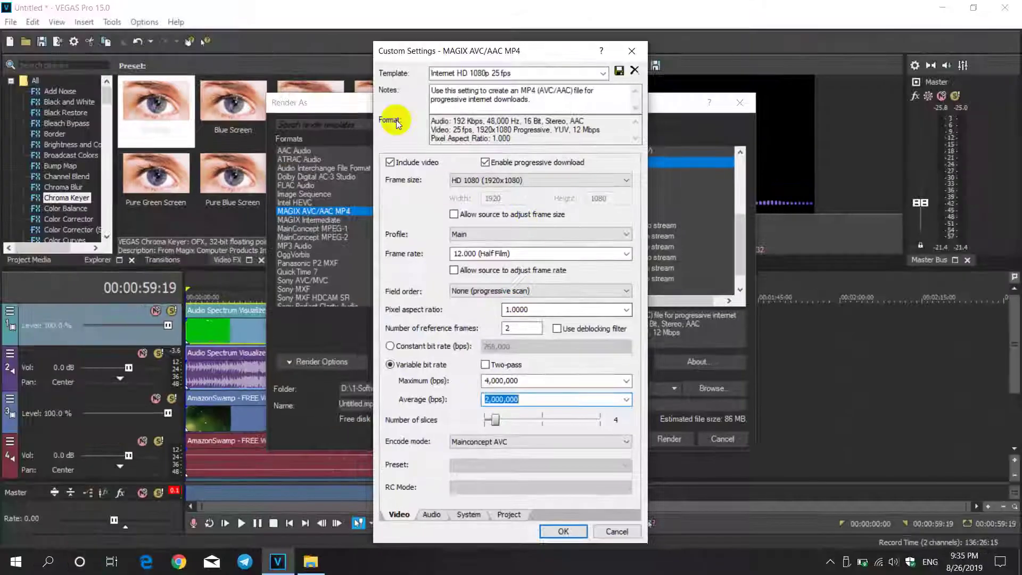
# Rename the custom template "Internet HD 1080p 12 fps 4Mbpx", save it, and accept the custom settings.
pyautogui.click(512, 71)
pyautogui.moveTo(525, 70); pyautogui.dragTo(496, 73)
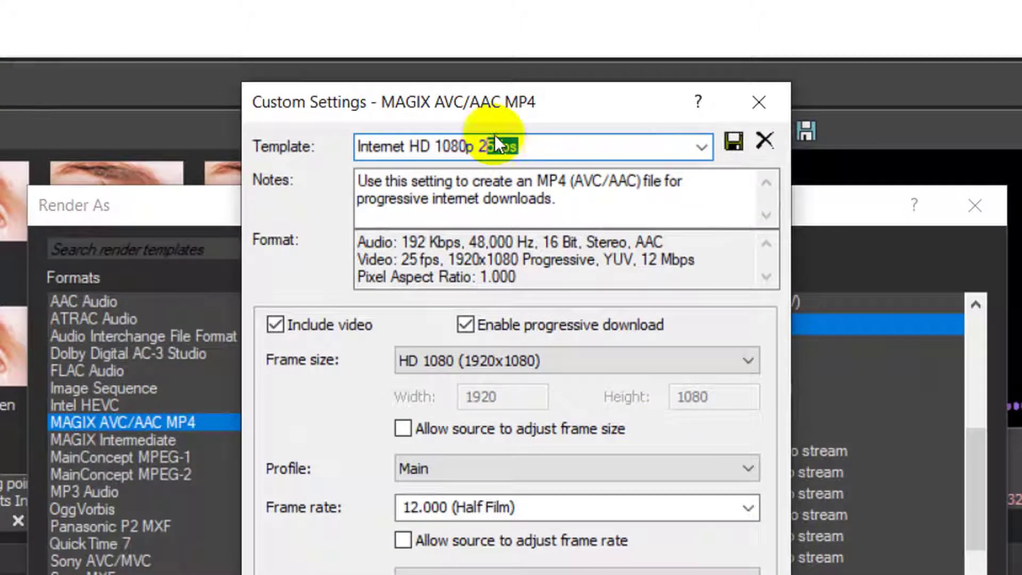
pyautogui.click(496, 147)
pyautogui.press('BackSpace')
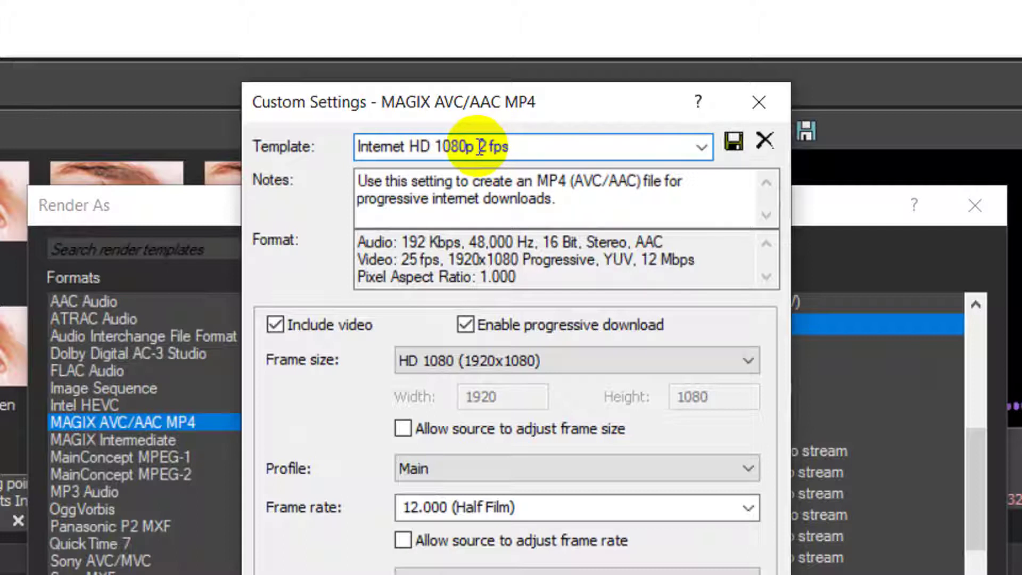
pyautogui.click(480, 146)
pyautogui.write('1')
pyautogui.press('BackSpace')
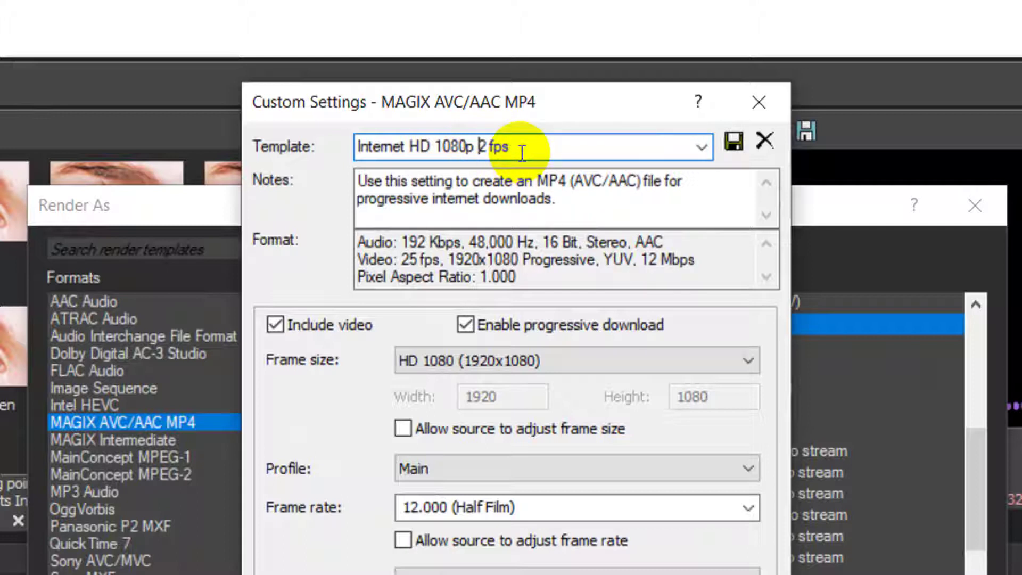
pyautogui.write('1')
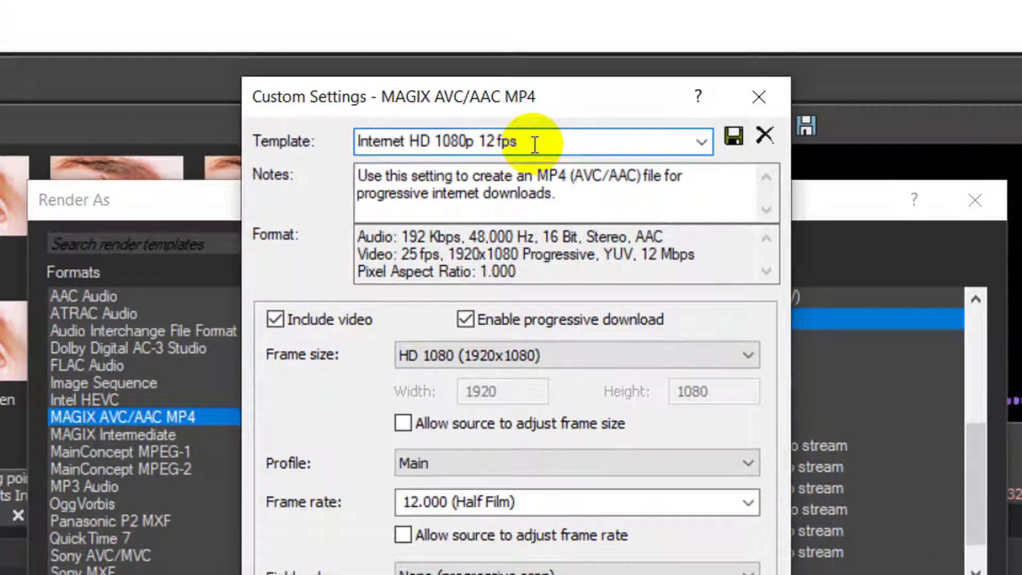
pyautogui.press('BackSpace')
pyautogui.write('4')
pyautogui.write('Mbpx')
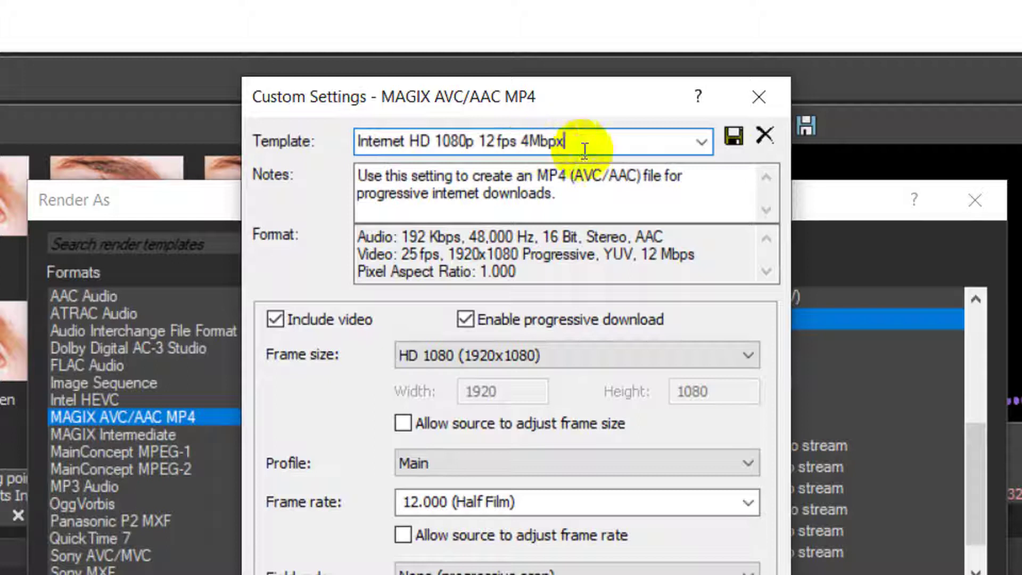
pyautogui.click(741, 142)
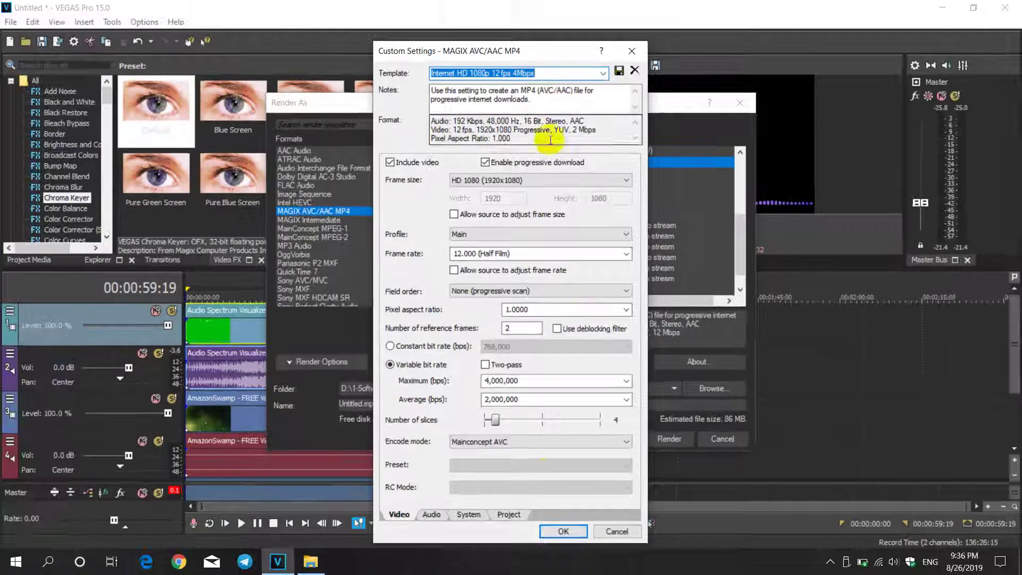
pyautogui.click(563, 532)
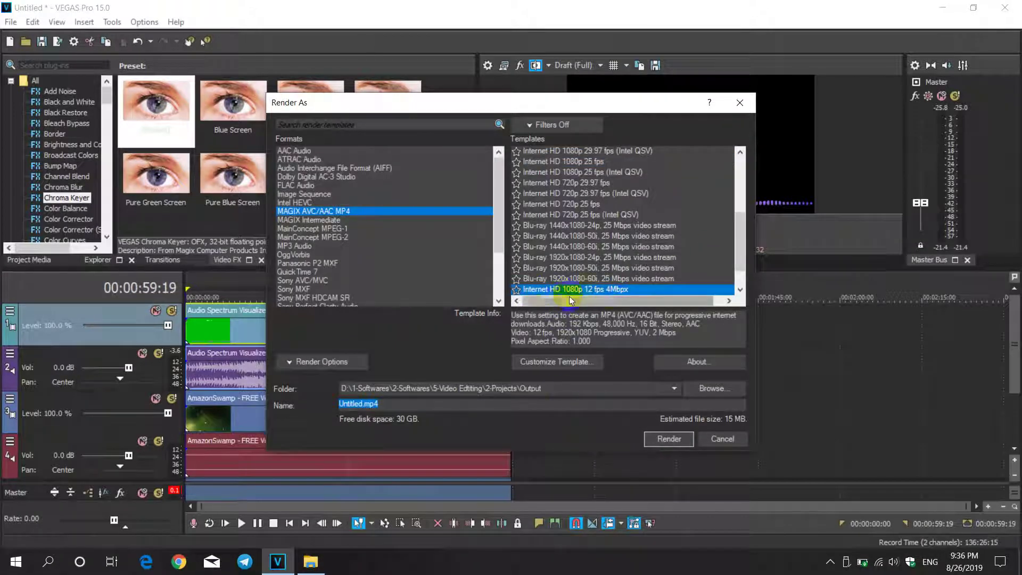
# Mark the new 1080p 12 fps template as a favorite, show favorites only, and select it for rendering.
pyautogui.click(516, 289)
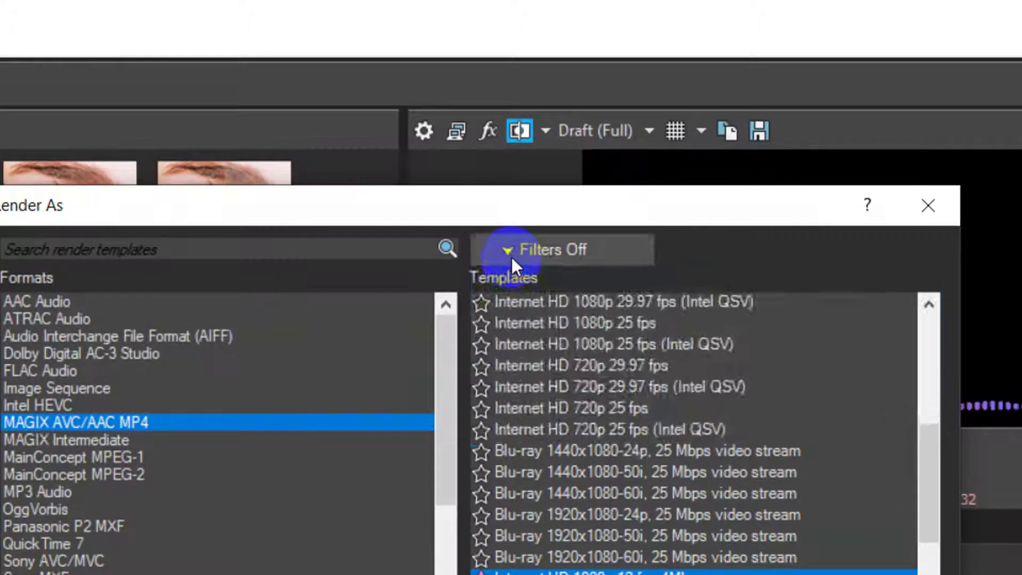
pyautogui.click(526, 127)
pyautogui.click(487, 279)
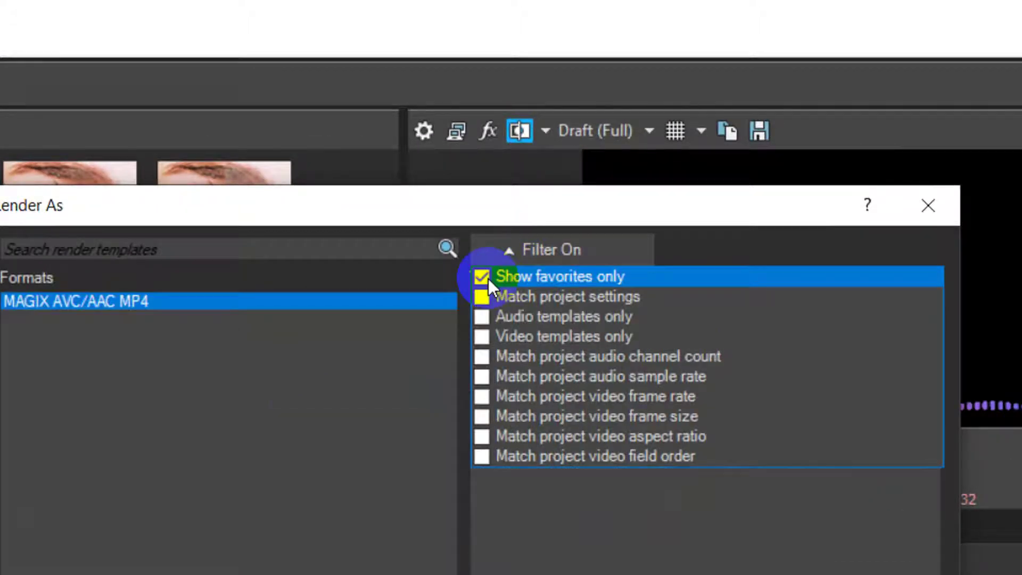
pyautogui.click(301, 423)
pyautogui.click(649, 360)
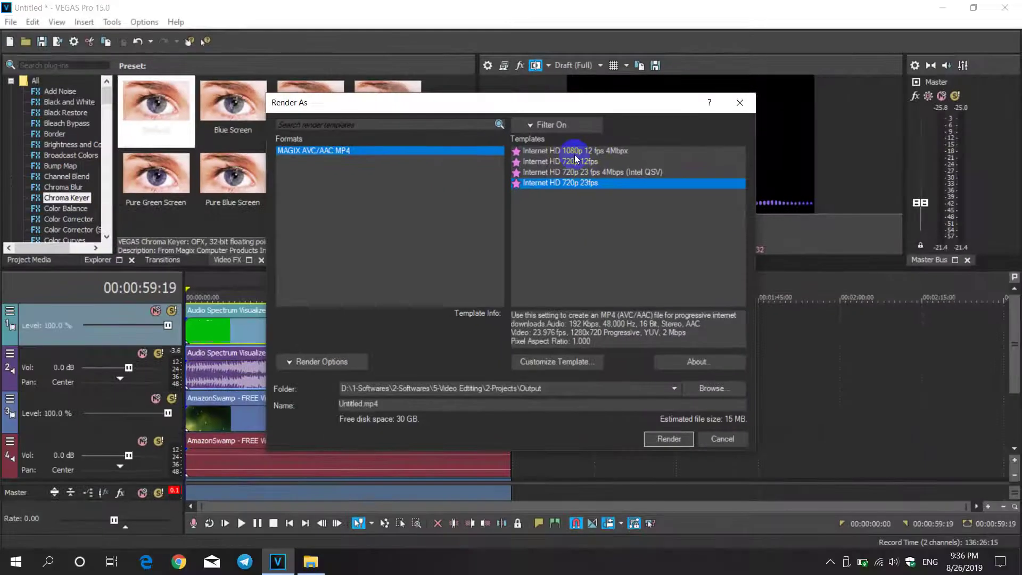
pyautogui.click(575, 152)
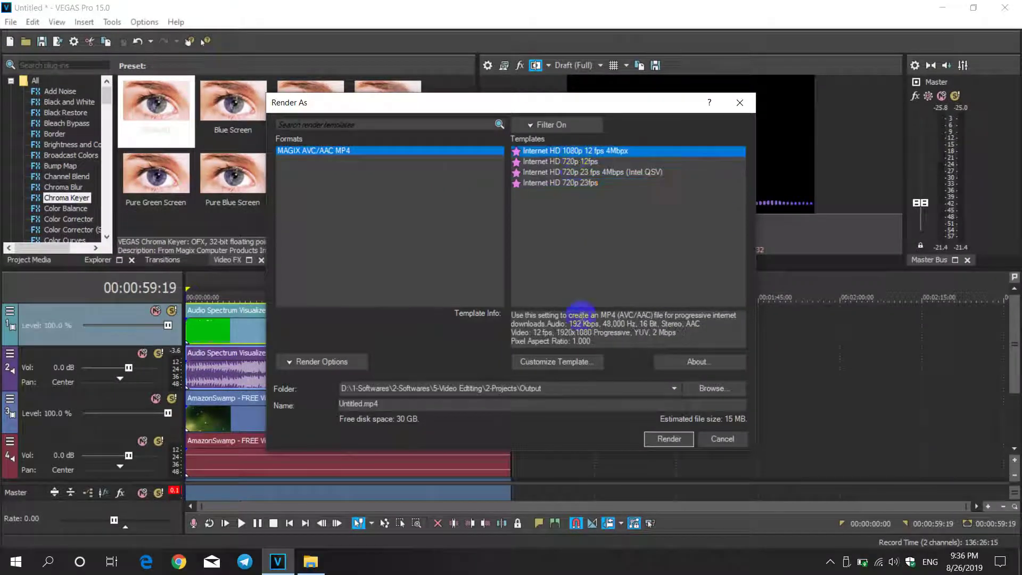
# Browse to the Captures folder inside Videos as the render destination.
pyautogui.click(706, 389)
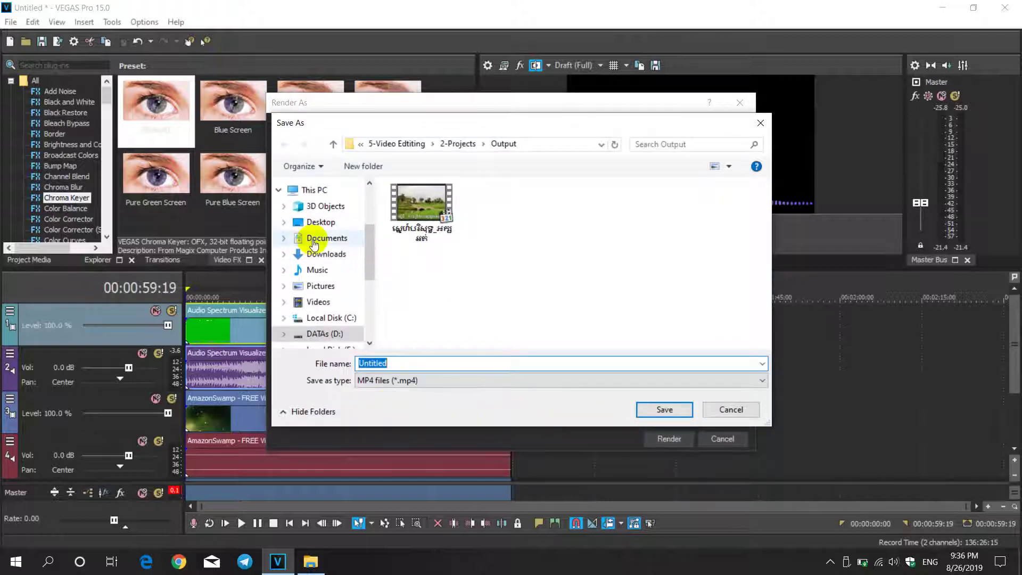
pyautogui.click(327, 308)
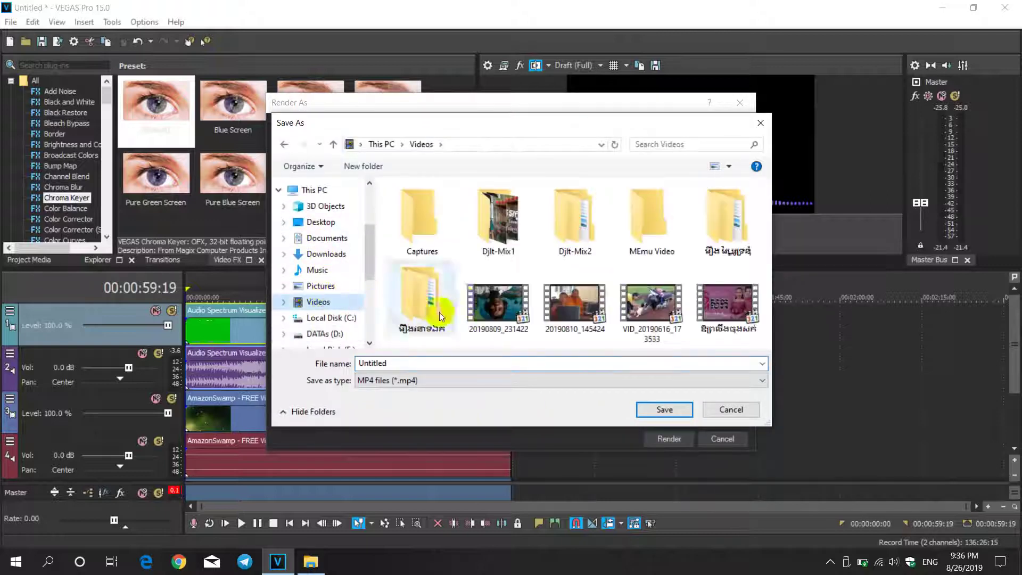
pyautogui.doubleClick(436, 238)
# Name the output file "Test Video", save it as MP4, and start the render.
pyautogui.doubleClick(400, 363)
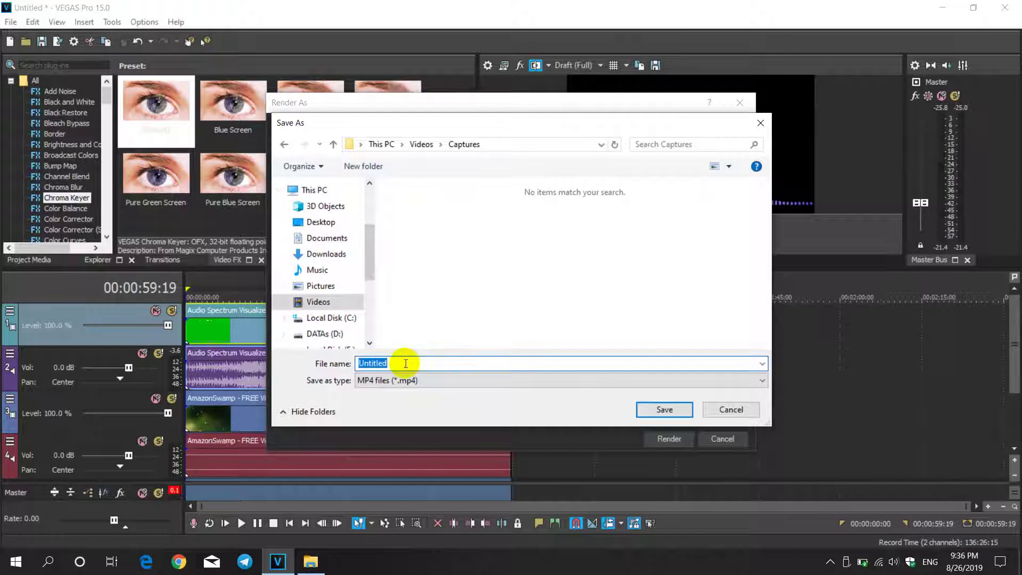
pyautogui.press('BackSpace')
pyautogui.write('Teat')
pyautogui.press('BackSpace')
pyautogui.press('BackSpace')
pyautogui.write('st Vid')
pyautogui.press('BackSpace')
pyautogui.press('BackSpace')
pyautogui.write('ideo')
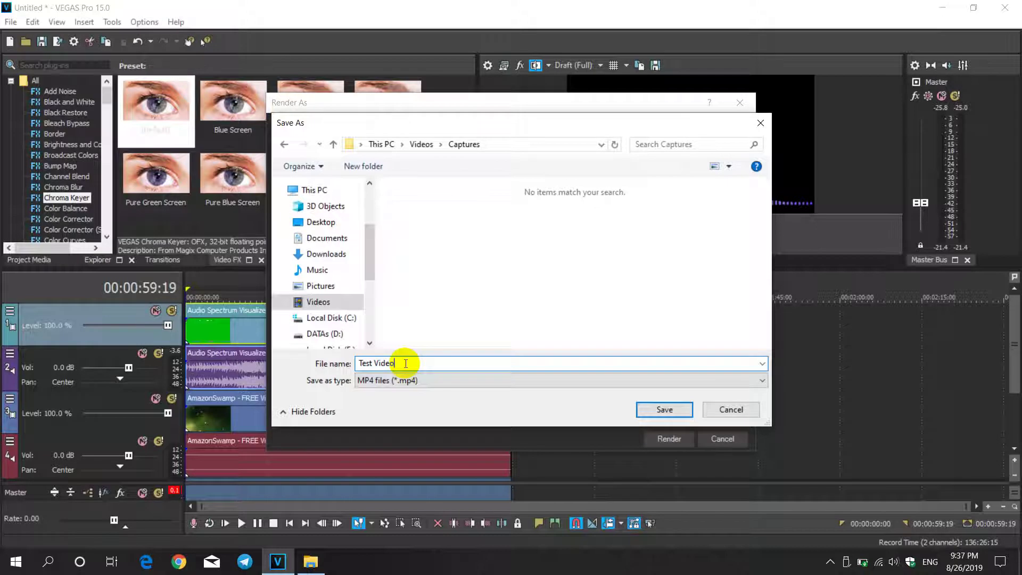
pyautogui.click(666, 411)
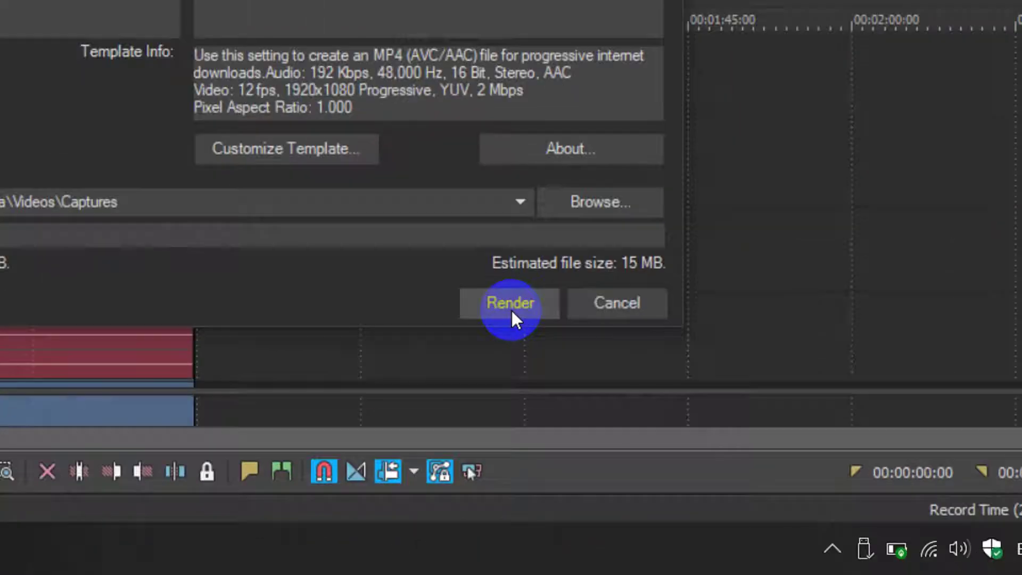
pyautogui.click(511, 308)
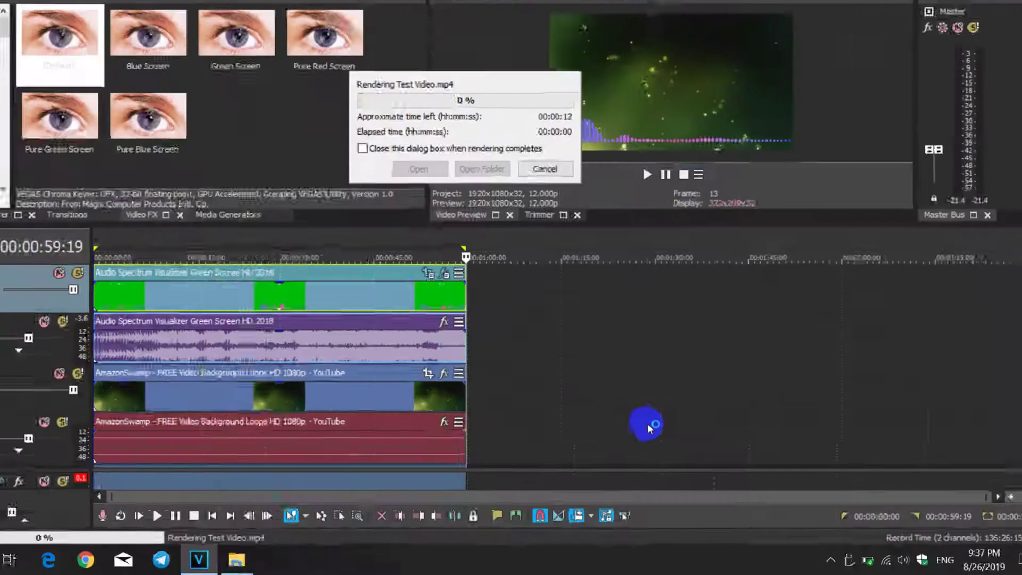